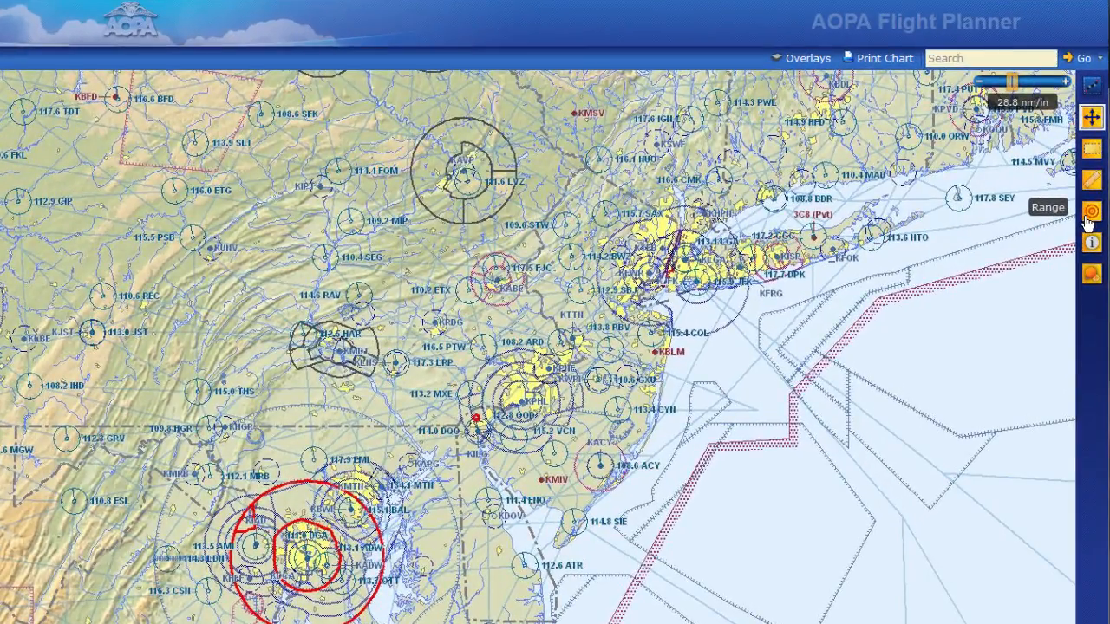
Step: Place the range tool on the chart, centered on Hagerstown Regional airport (KHGR)
left_click(1089, 216)
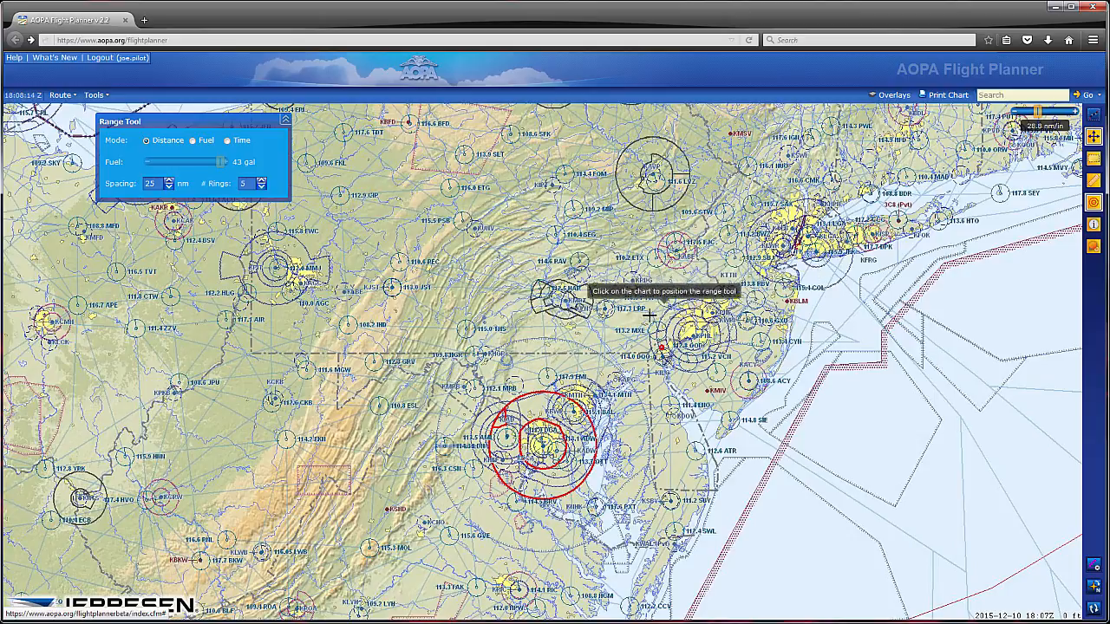
left_click(486, 353)
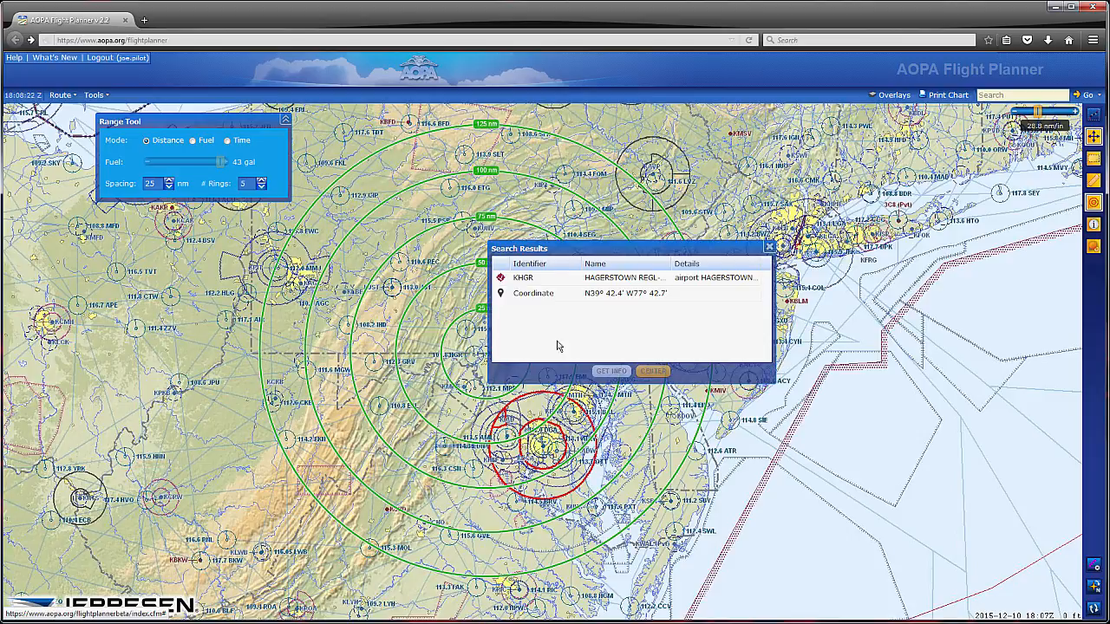
left_click(686, 281)
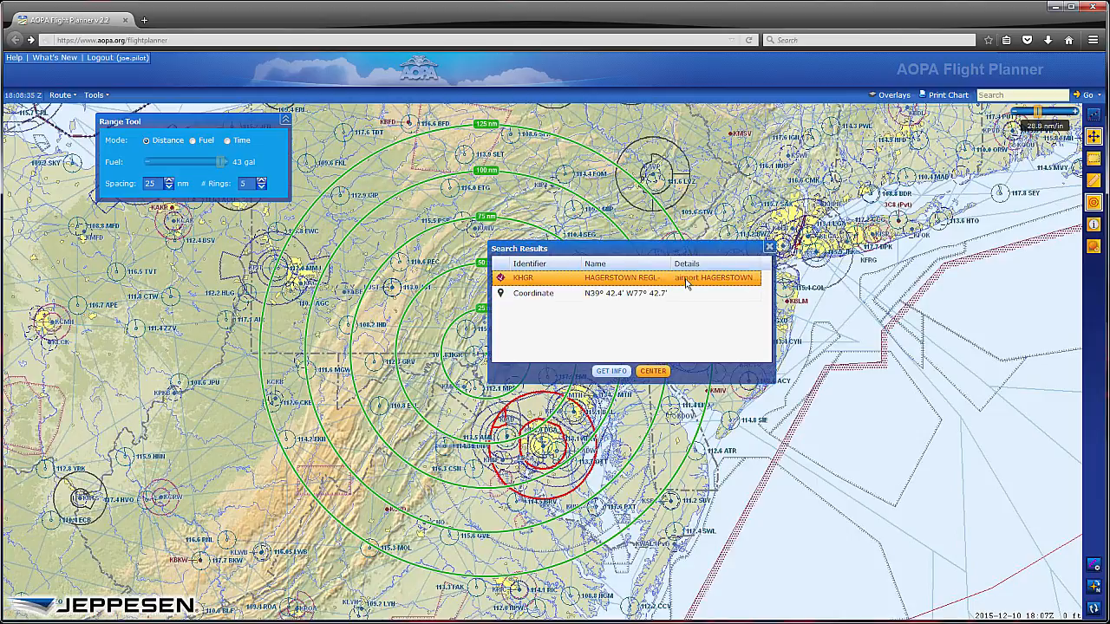
left_click(655, 372)
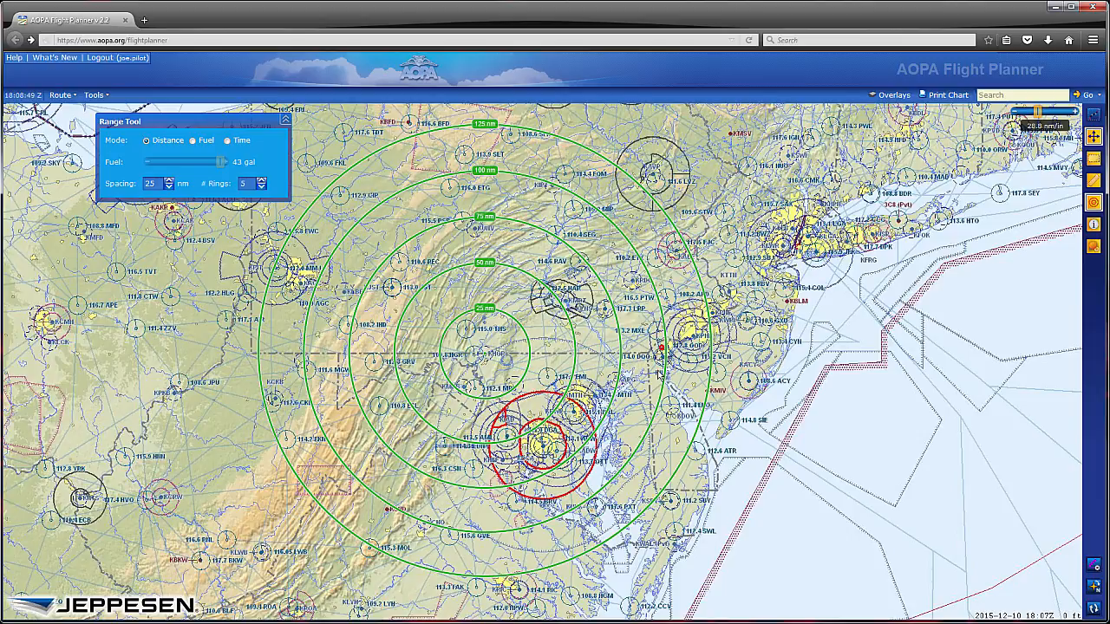
Step: Try a range ring spacing of 26 nm and return it to 25 nm
left_click(169, 180)
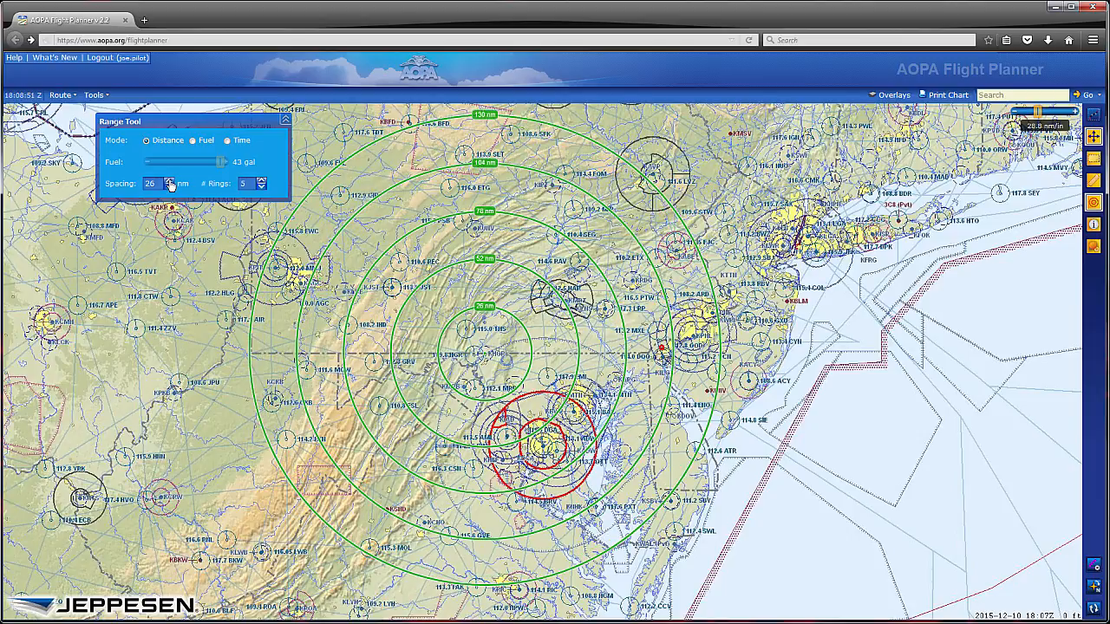
left_click(170, 188)
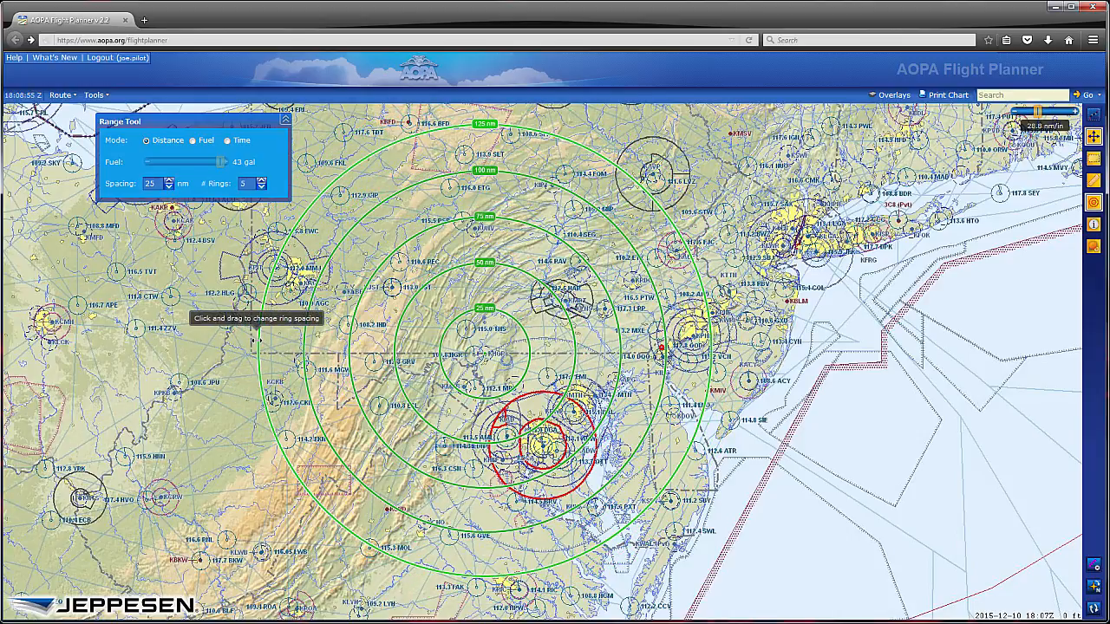
left_click_drag(261, 341, 260, 346)
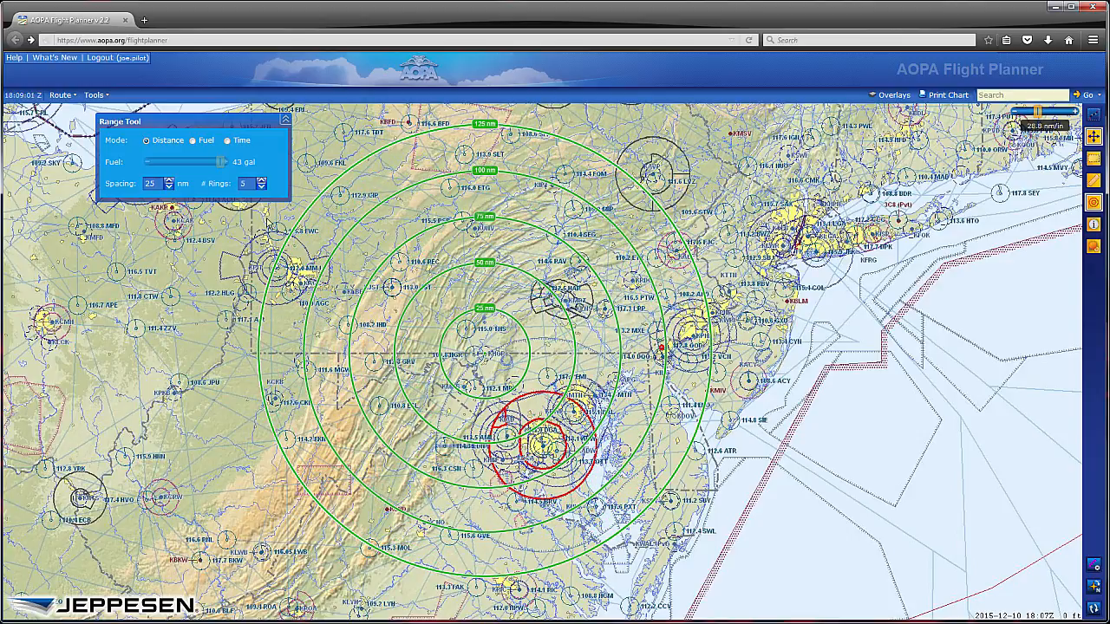
Step: Try displaying 3 range rings and restore the number of rings to 5
left_click(263, 190)
left_click(263, 190)
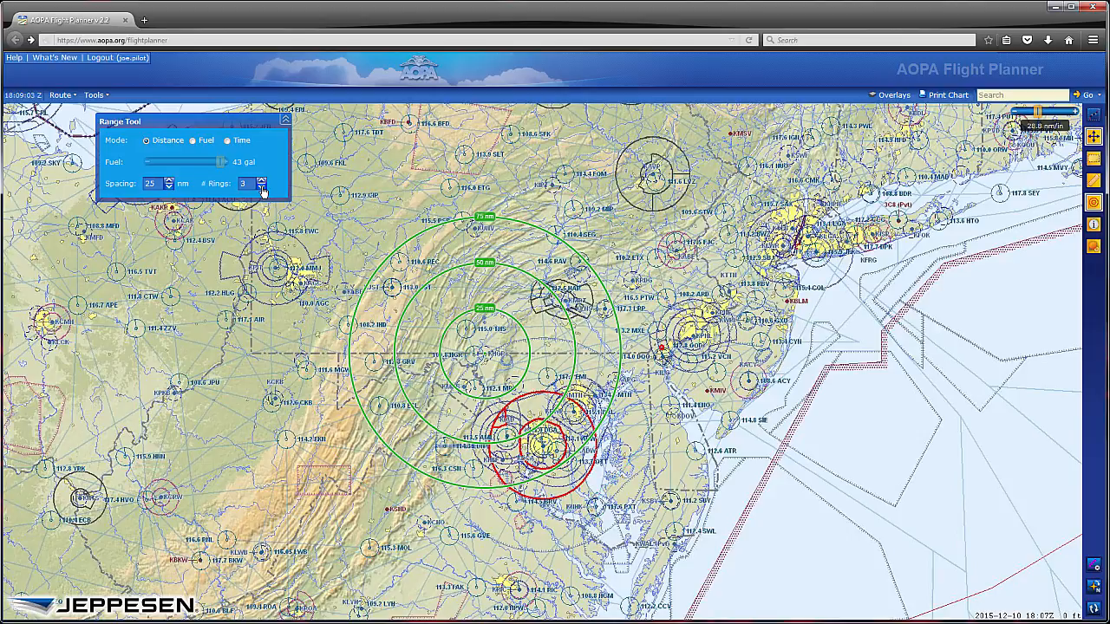
left_click(262, 183)
left_click(262, 183)
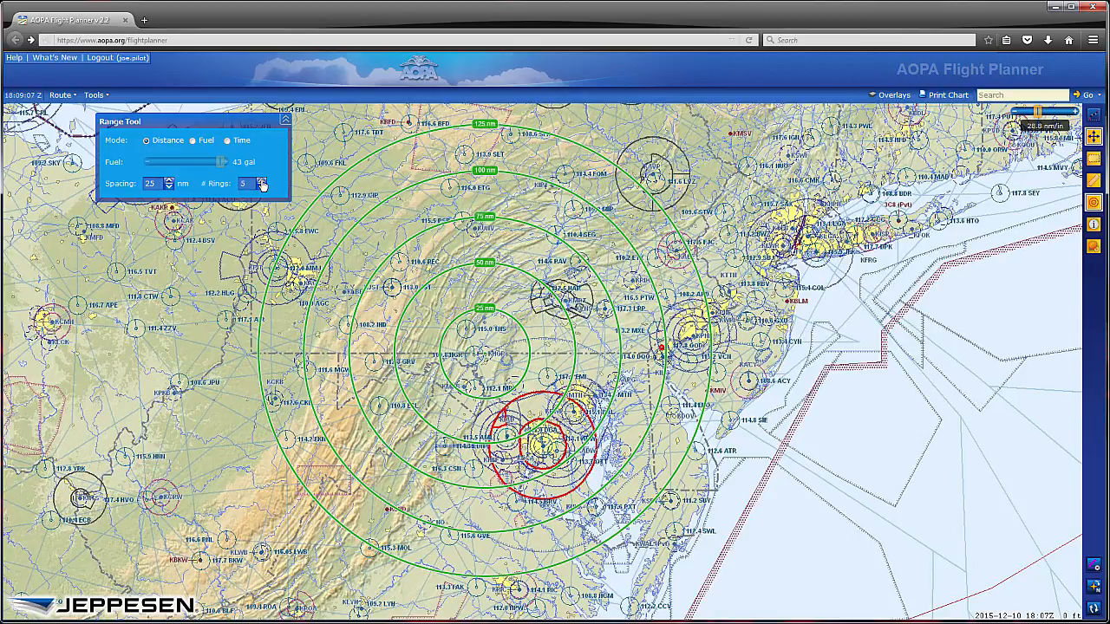
Step: Move the range tool's center from Hagerstown to Gettysburg Regional airport (W05)
left_click(1094, 160)
left_click_drag(406, 270, 597, 412)
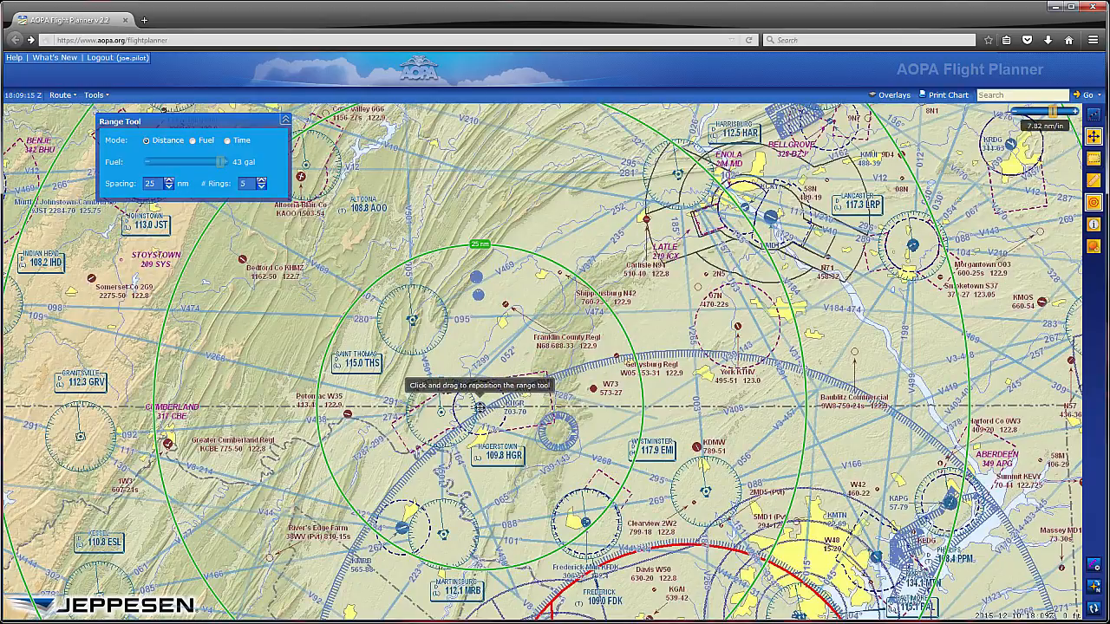
left_click_drag(480, 408, 614, 356)
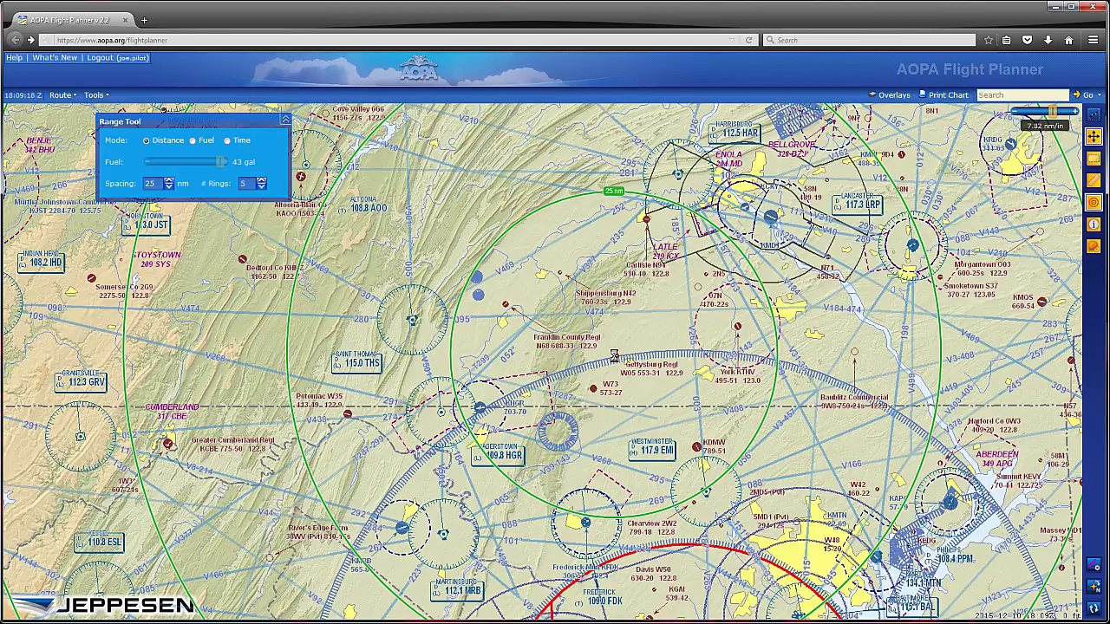
left_click_drag(614, 355, 618, 359)
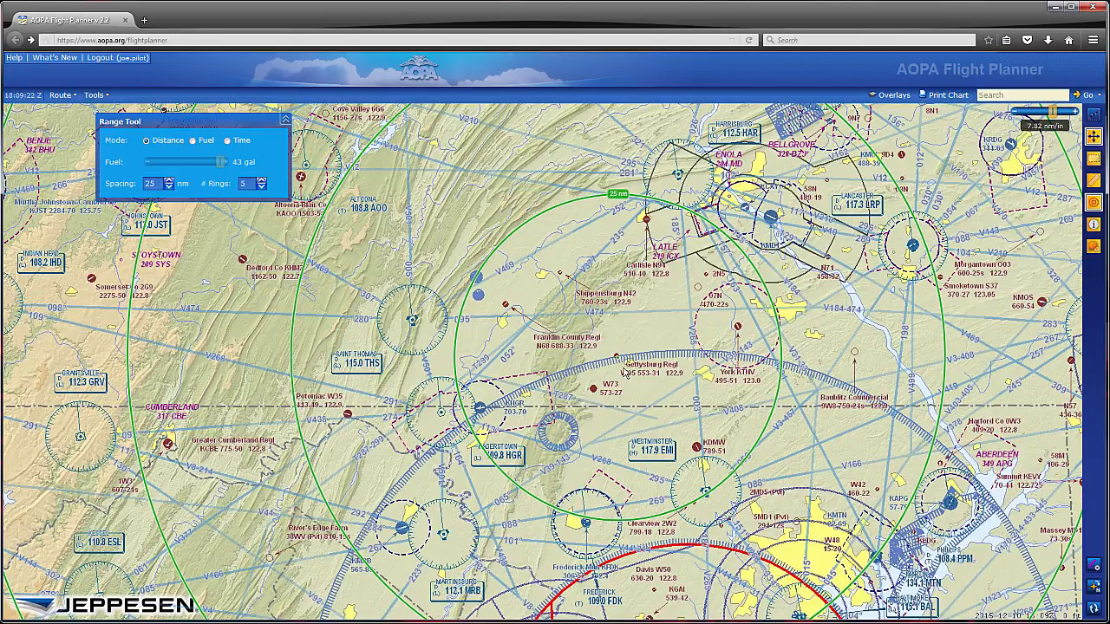
left_click(617, 359)
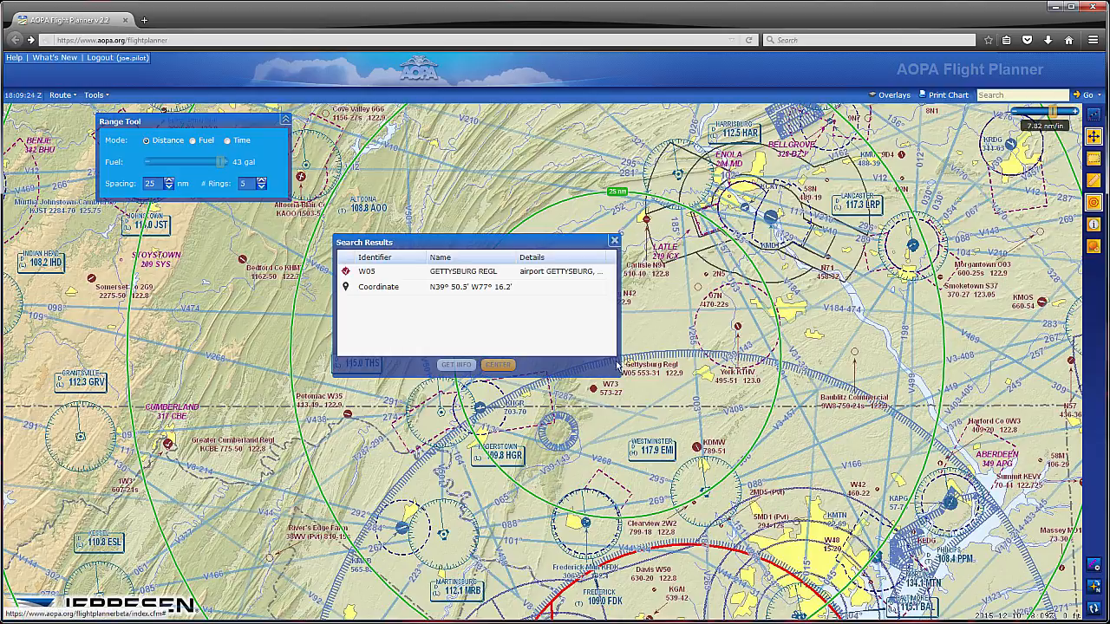
left_click(522, 274)
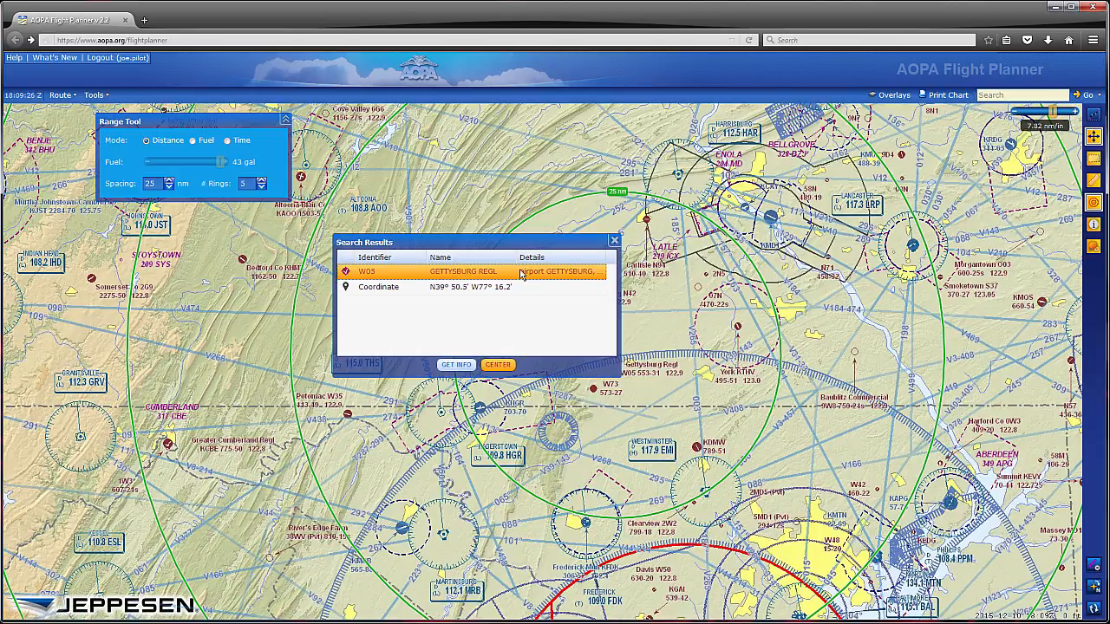
left_click(498, 365)
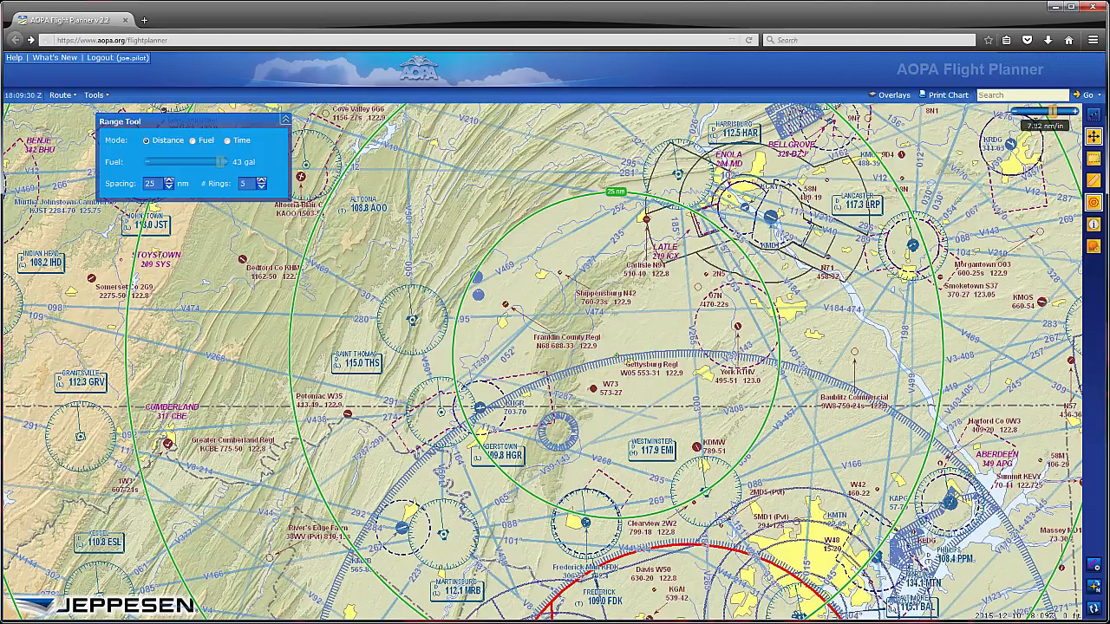
Step: Switch the range tool to Time mode and widen the ring spacing to 25 minutes
left_click_drag(1052, 112, 1028, 115)
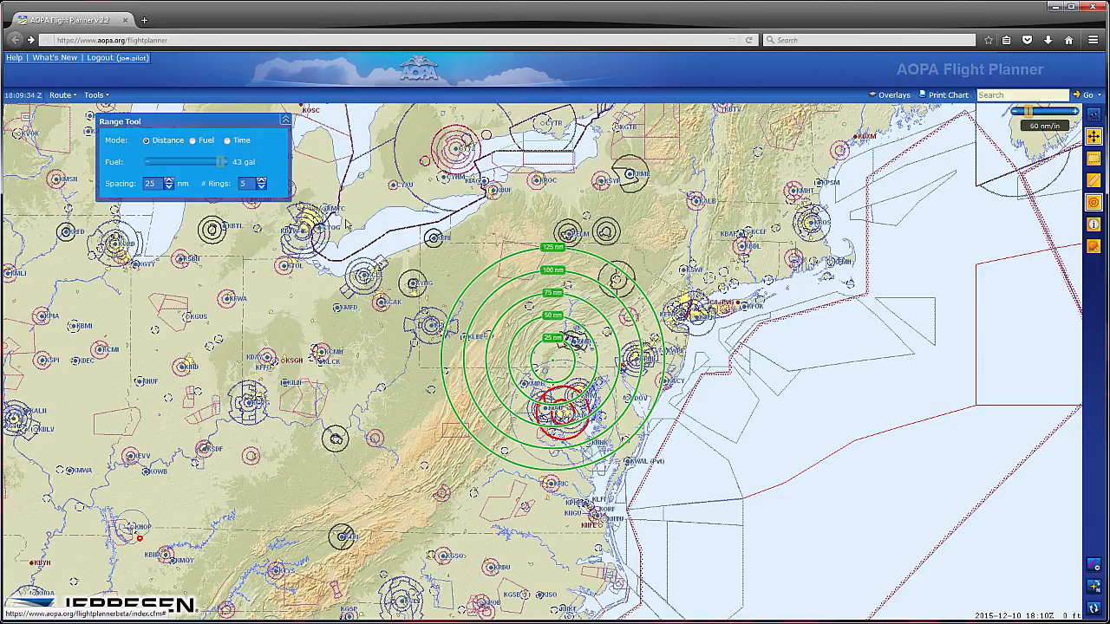
left_click(227, 141)
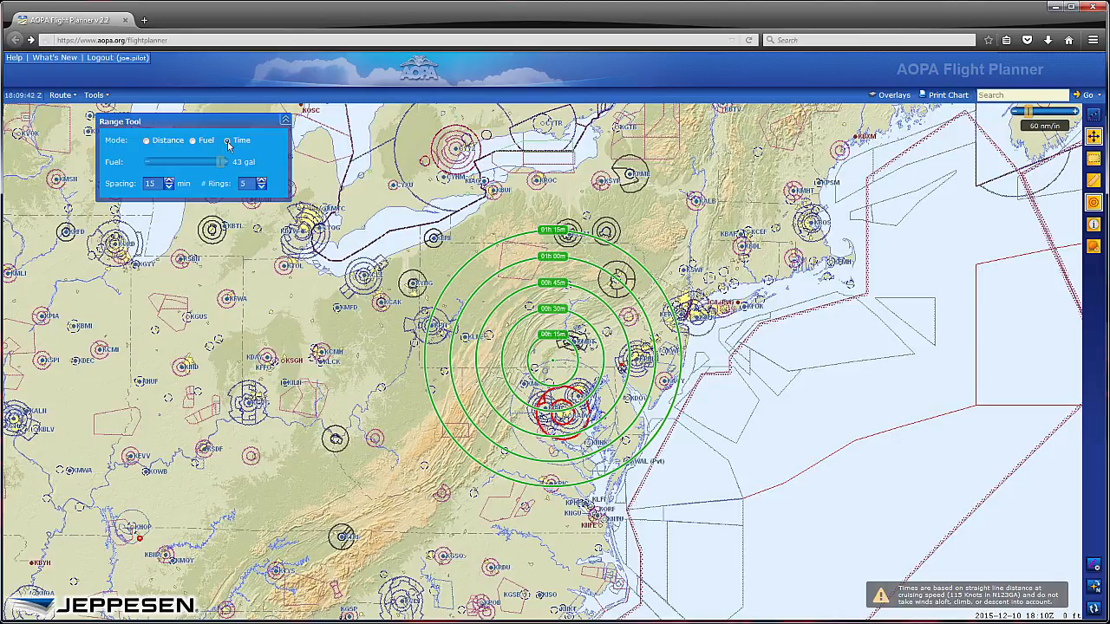
left_click_drag(425, 357, 340, 357)
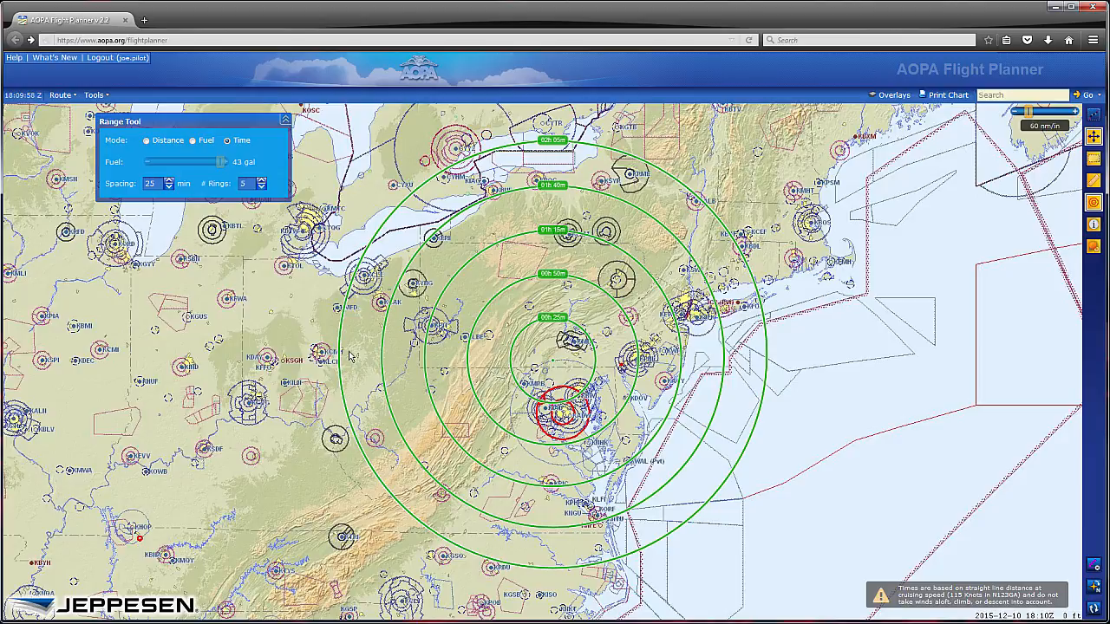
Step: Switch the range tool to Fuel mode to show the fuel reserve zones, and collapse its settings
left_click(194, 141)
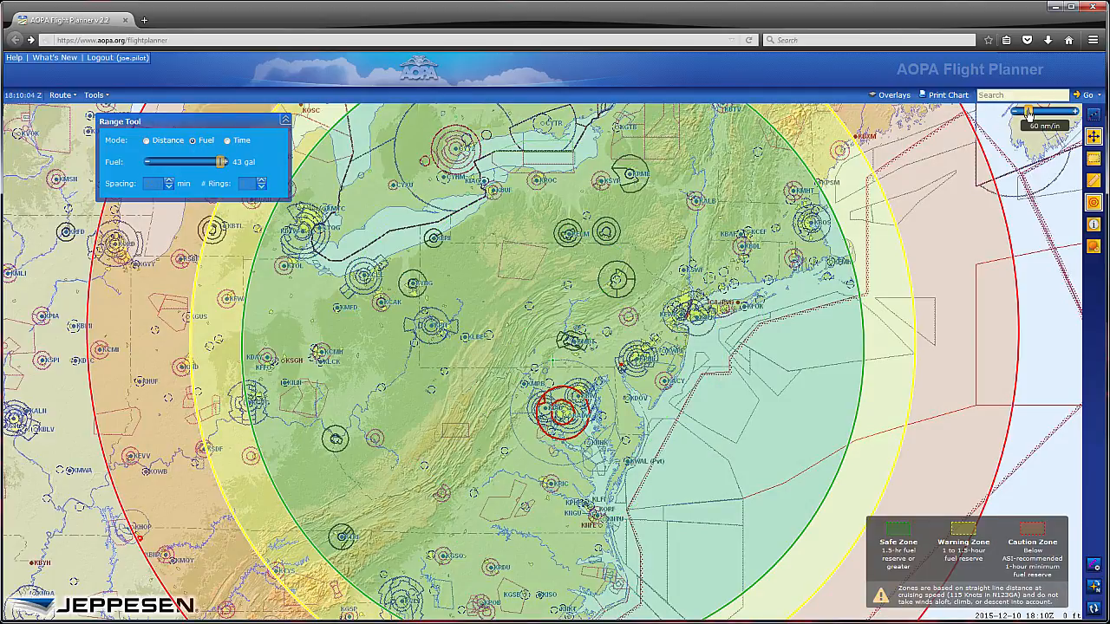
left_click_drag(1028, 112, 1022, 113)
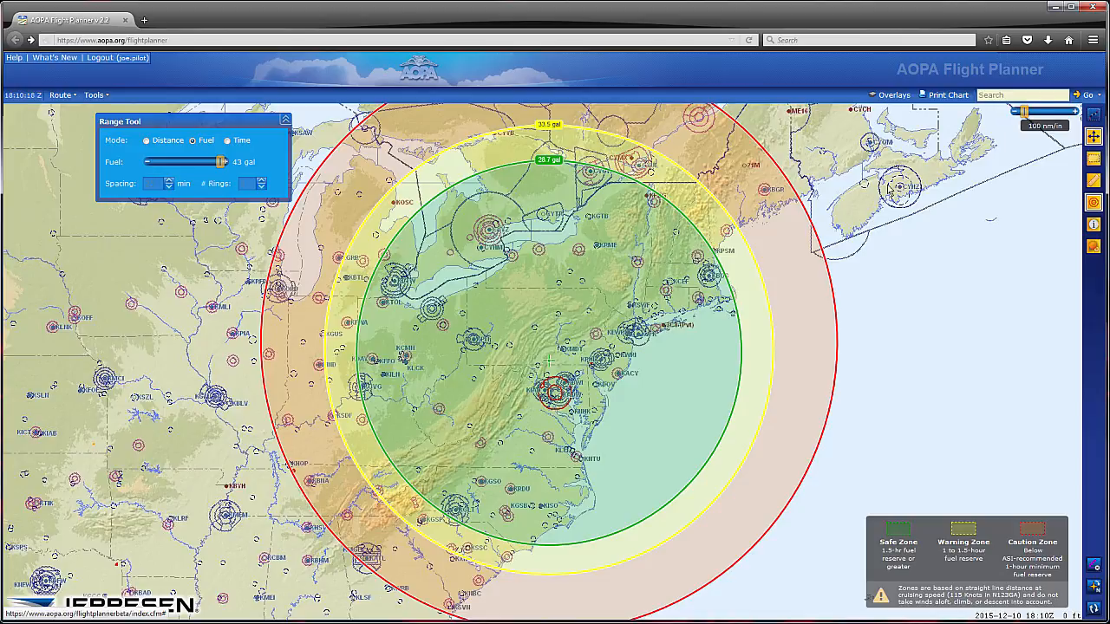
mouse_move(553, 330)
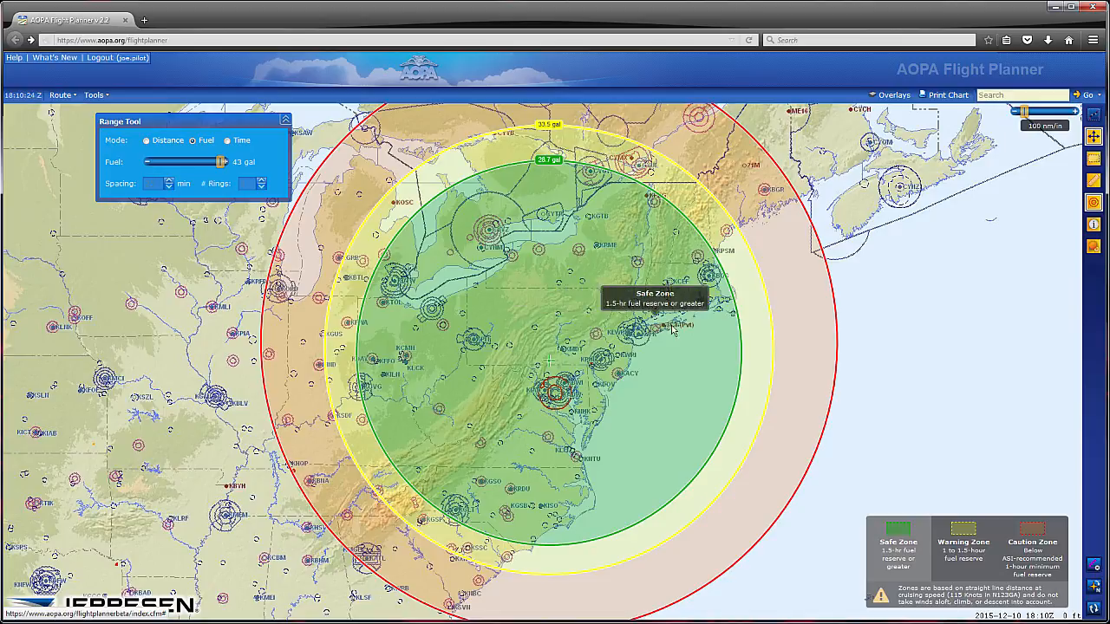
mouse_move(752, 330)
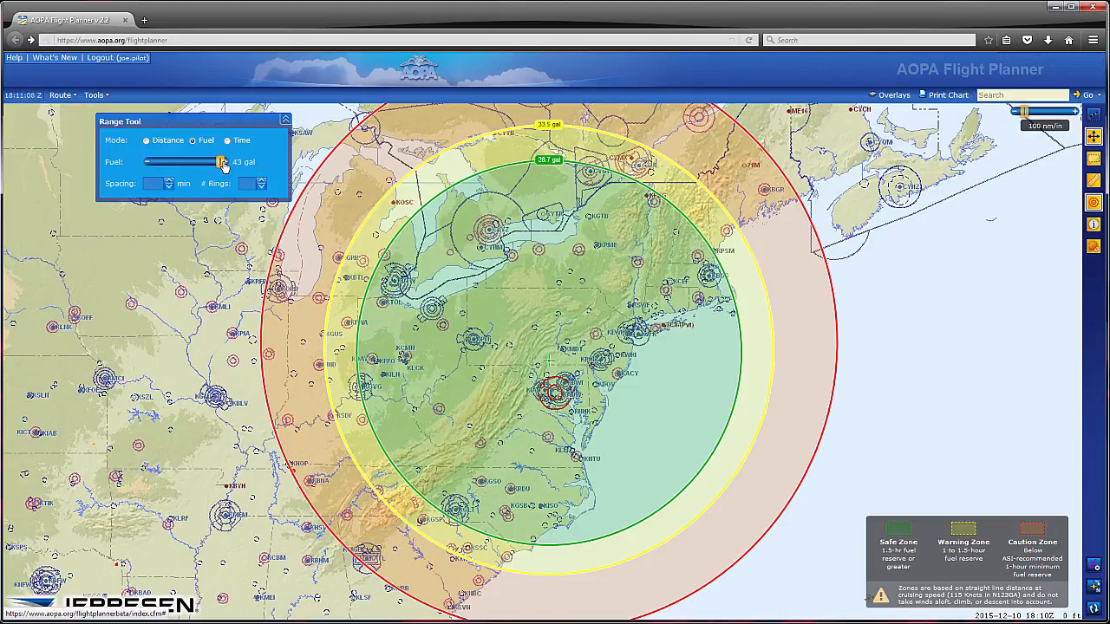
mouse_move(220, 170)
left_mouse_down()
mouse_move(182, 172)
mouse_move(233, 170)
left_mouse_up()
left_click(285, 121)
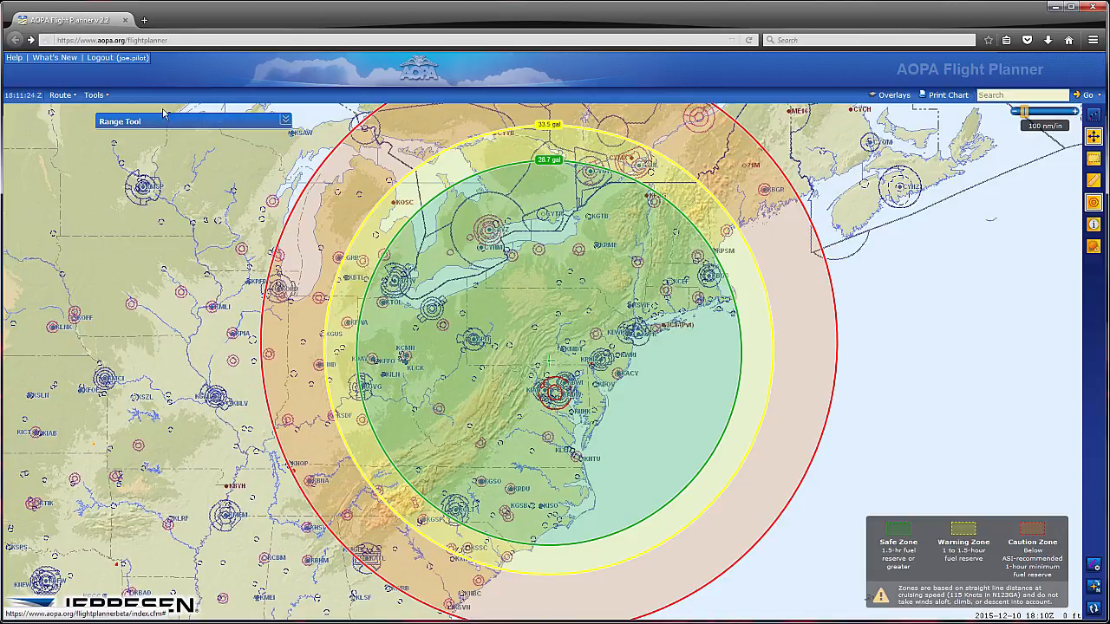
Step: Load the stored route W05 to KTHA onto the chart
left_click(61, 95)
left_click(96, 129)
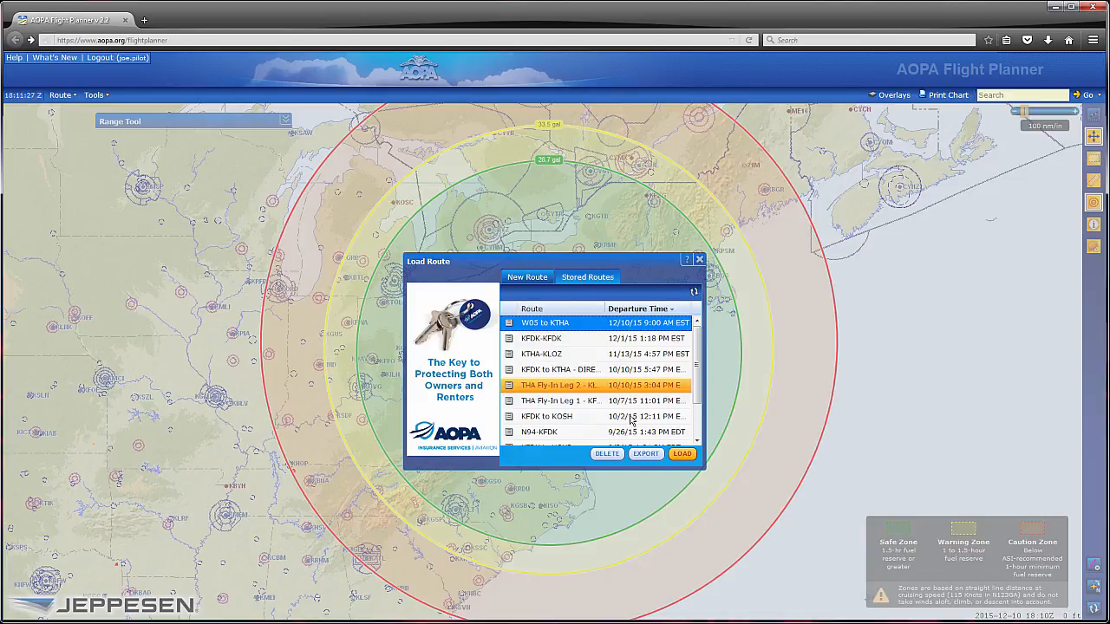
left_click(683, 454)
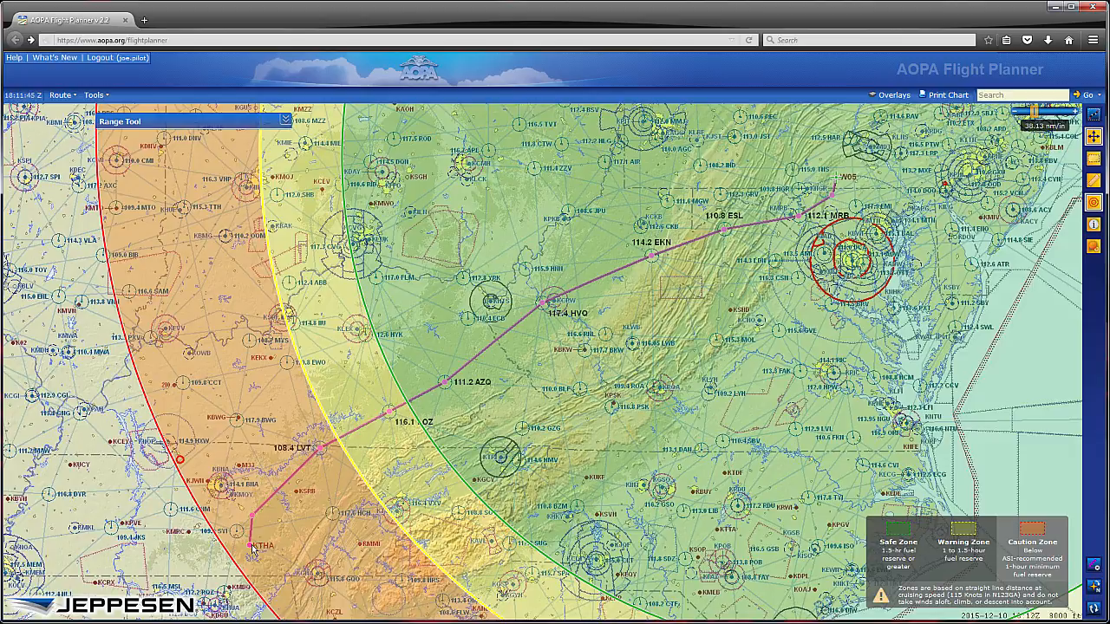
Step: Apply the Fuel Along Route overlay to the chart and close the overlay options
left_click(893, 94)
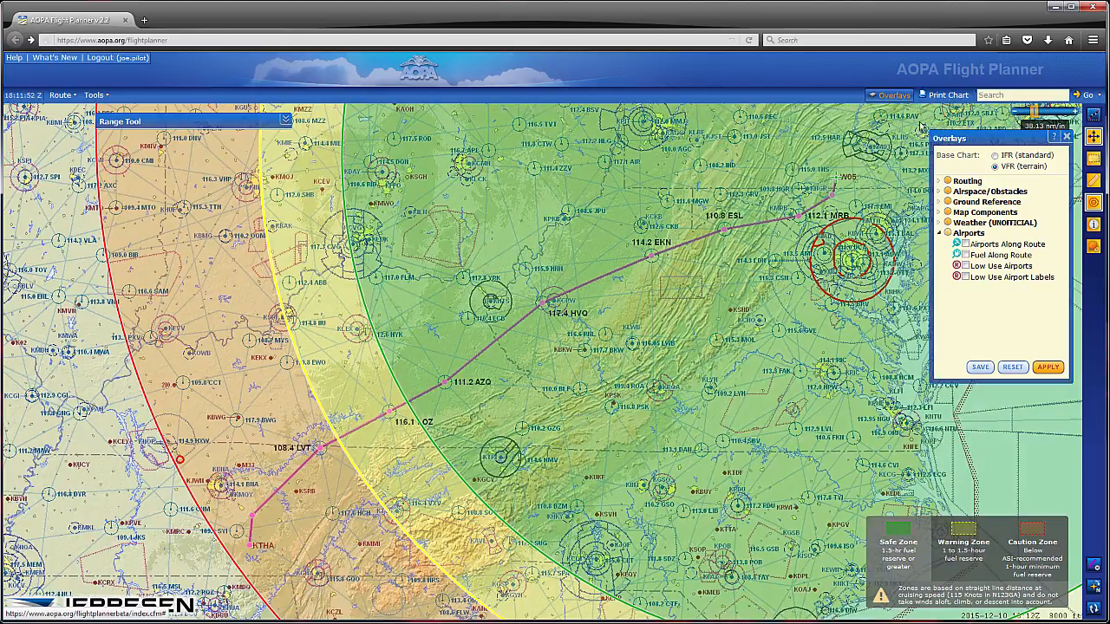
left_click(966, 255)
left_click(1048, 368)
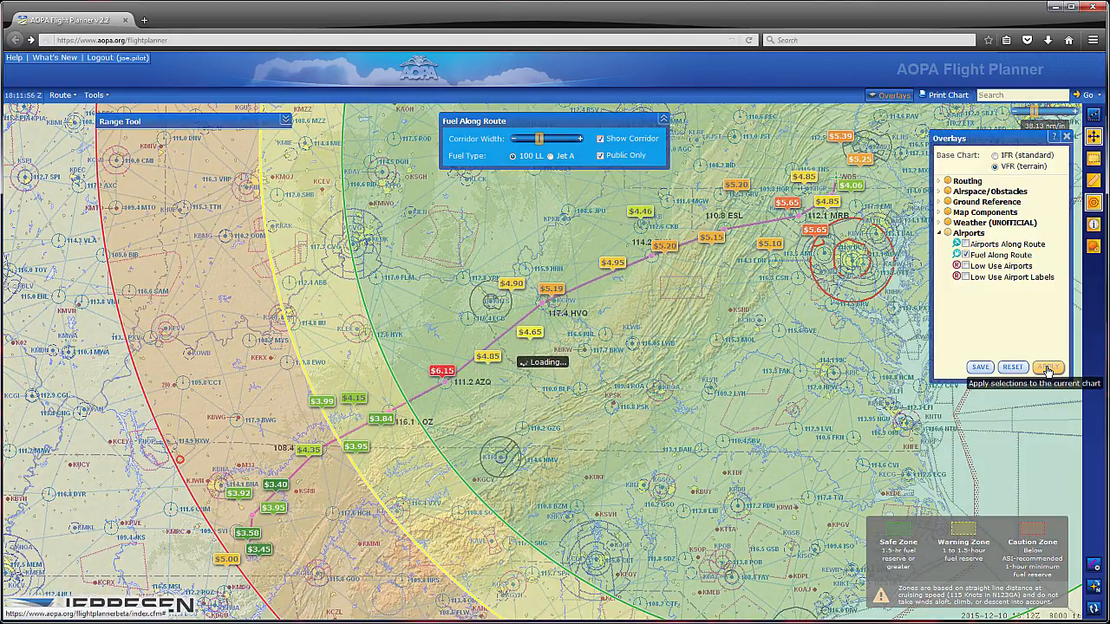
left_click(1067, 139)
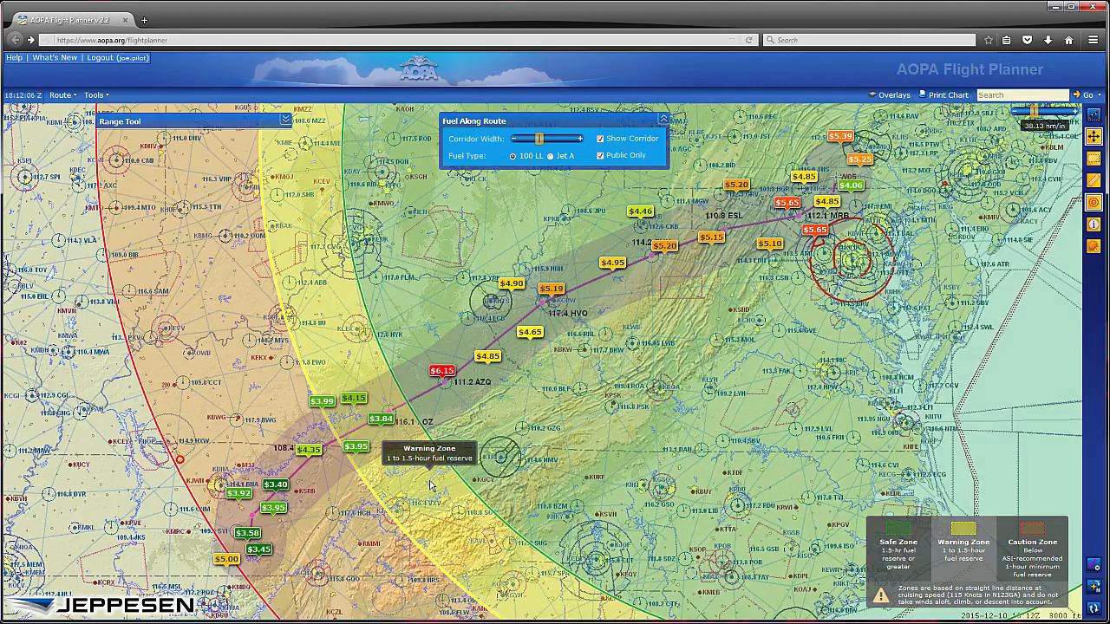
Step: View the airport information for the $3.84 fuel stop near LOZ and close it
left_click(380, 420)
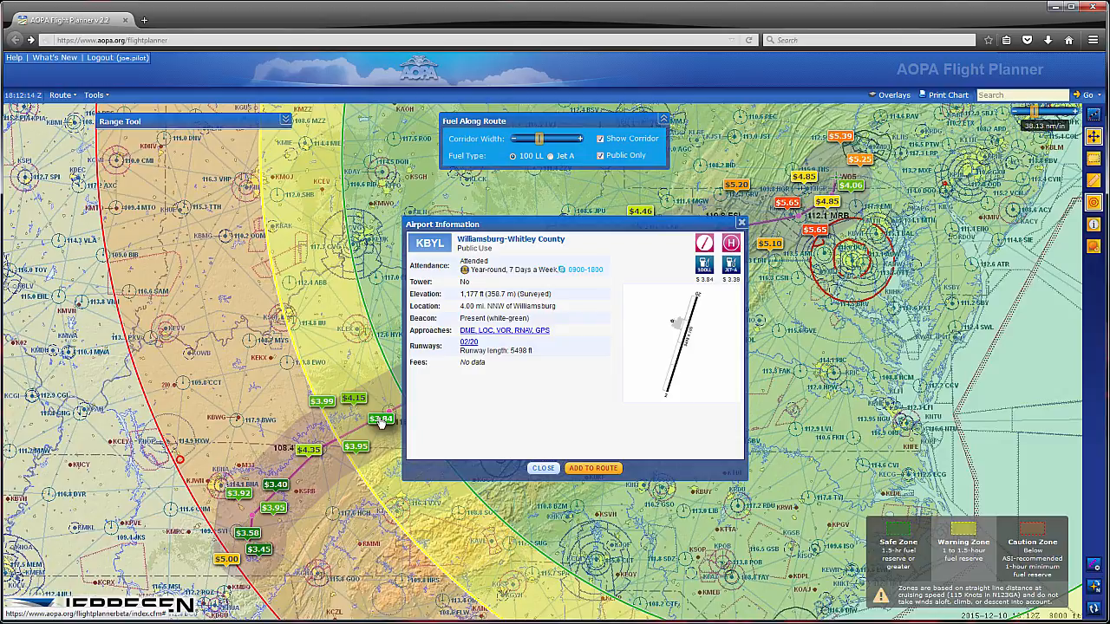
left_click(742, 223)
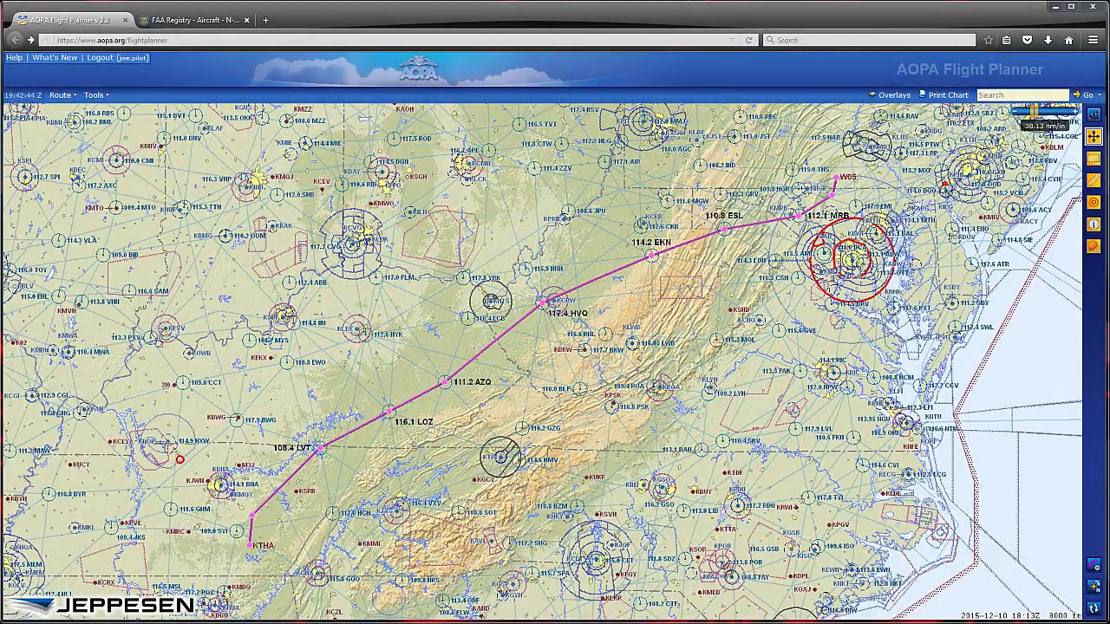
left_click(96, 95)
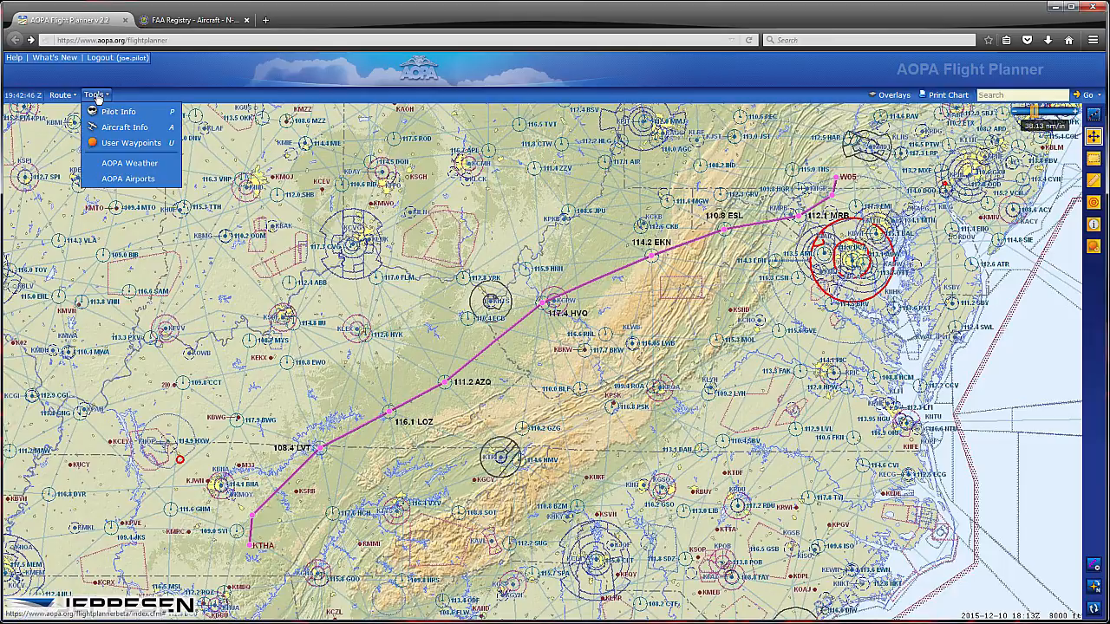
left_click(146, 129)
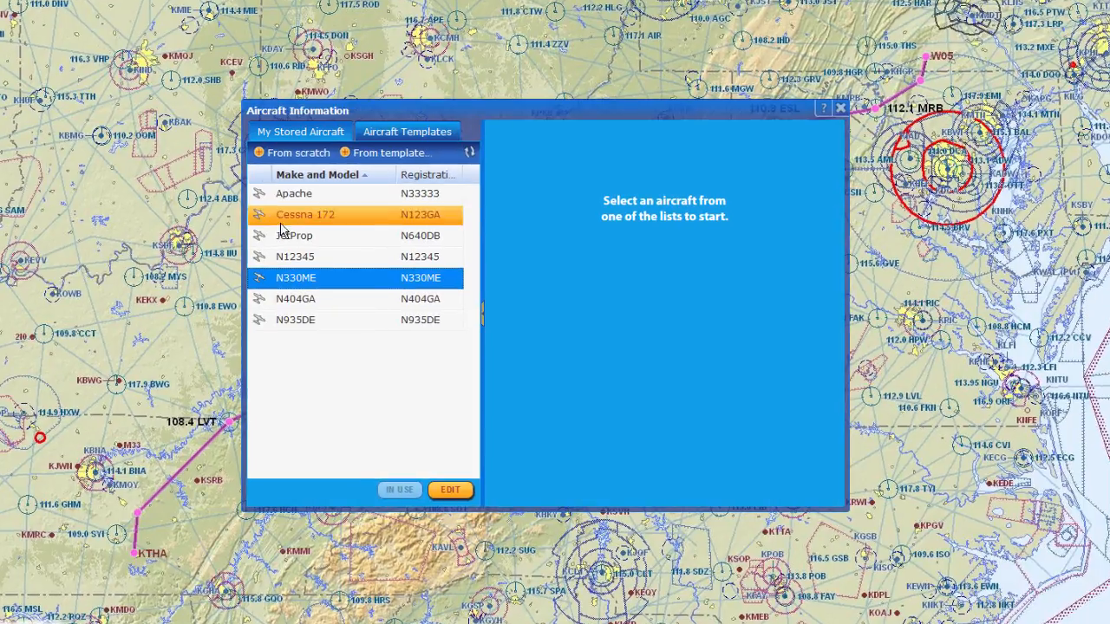
left_click(367, 281)
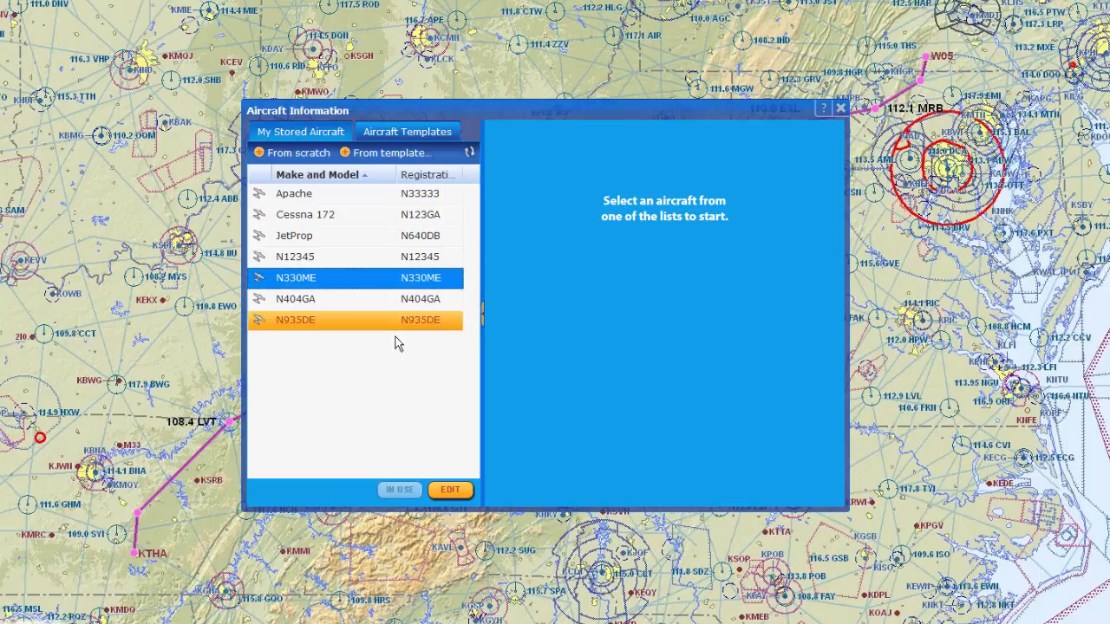
left_click(451, 490)
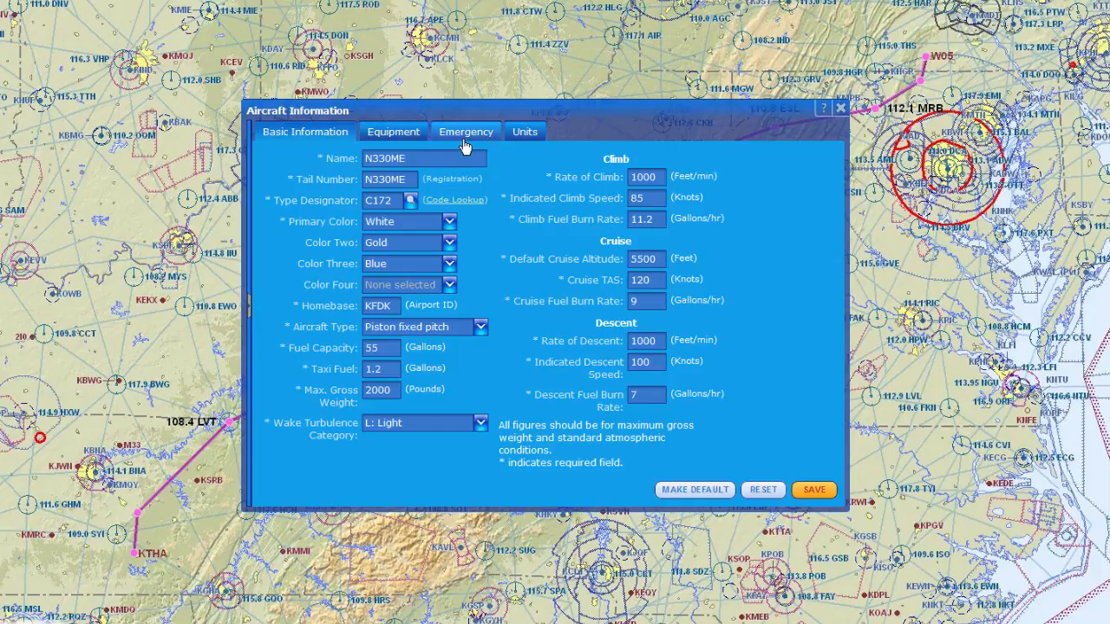
left_click(422, 137)
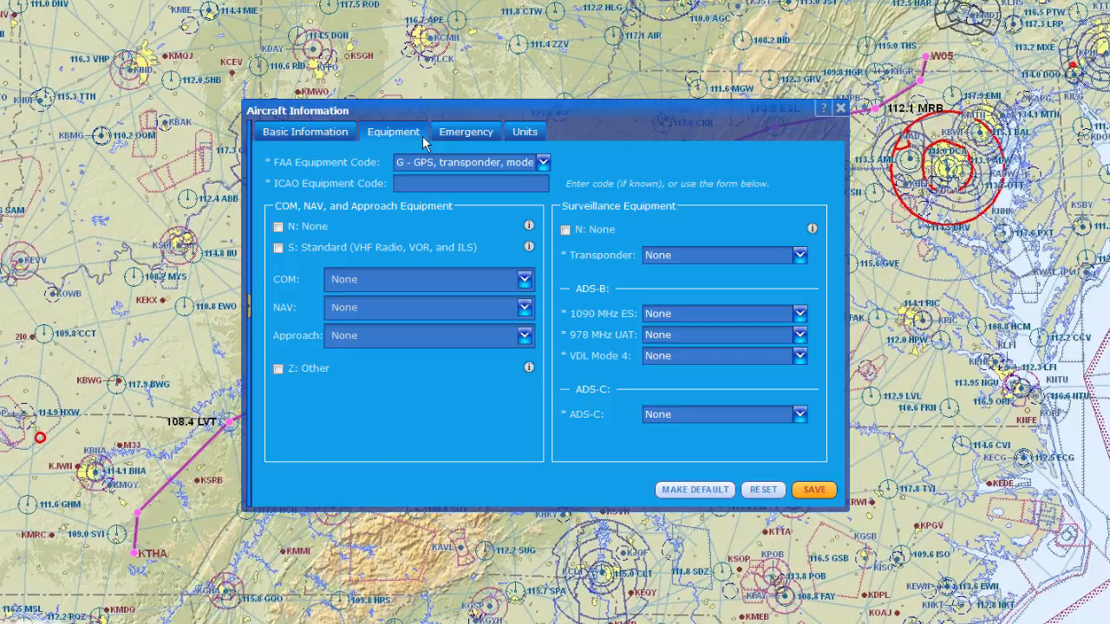
Step: Review the available FAA equipment codes, then activate the empty ICAO equipment code field
left_click(543, 163)
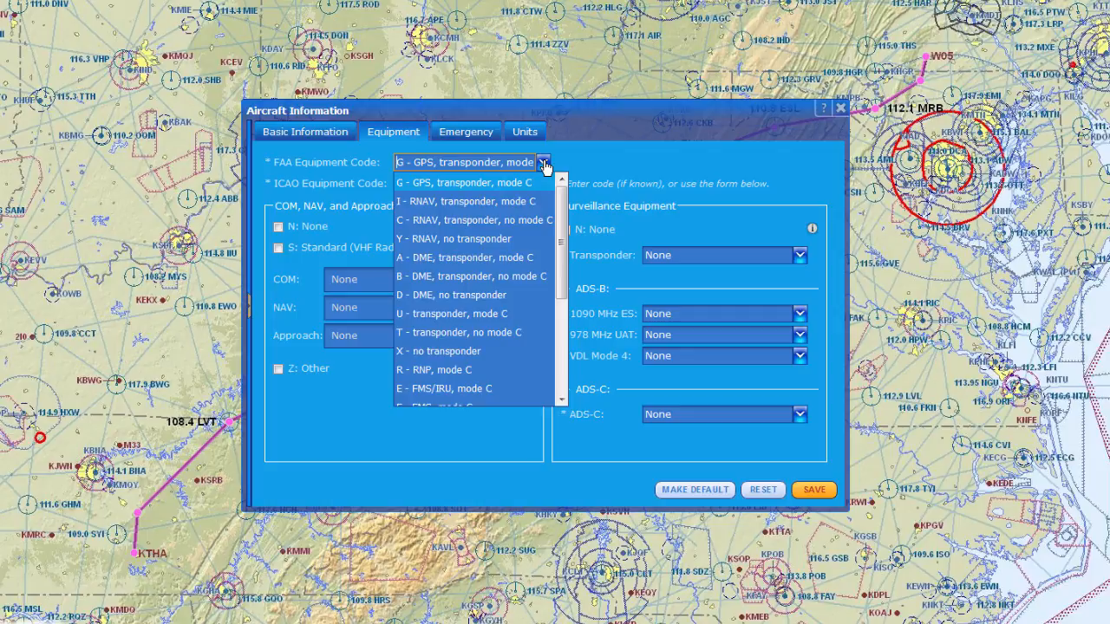
left_click(543, 163)
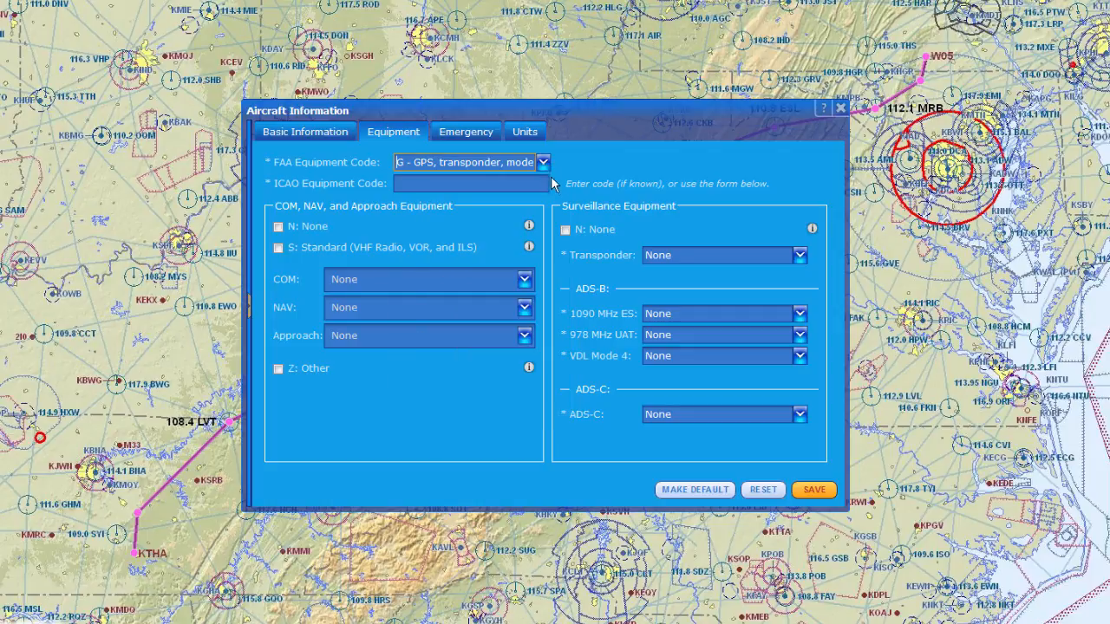
left_click(483, 183)
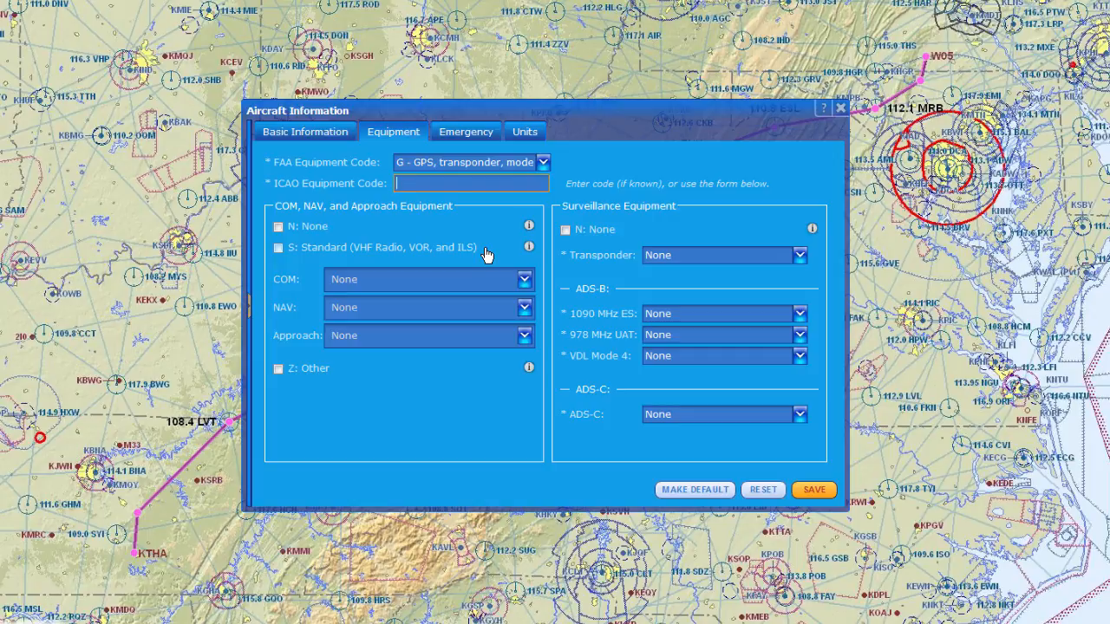
Step: Mark the aircraft as having Standard equipment (VHF Radio, VOR, and ILS) and add DME and GPS (IFR approved) to its NAV equipment
left_click(278, 248)
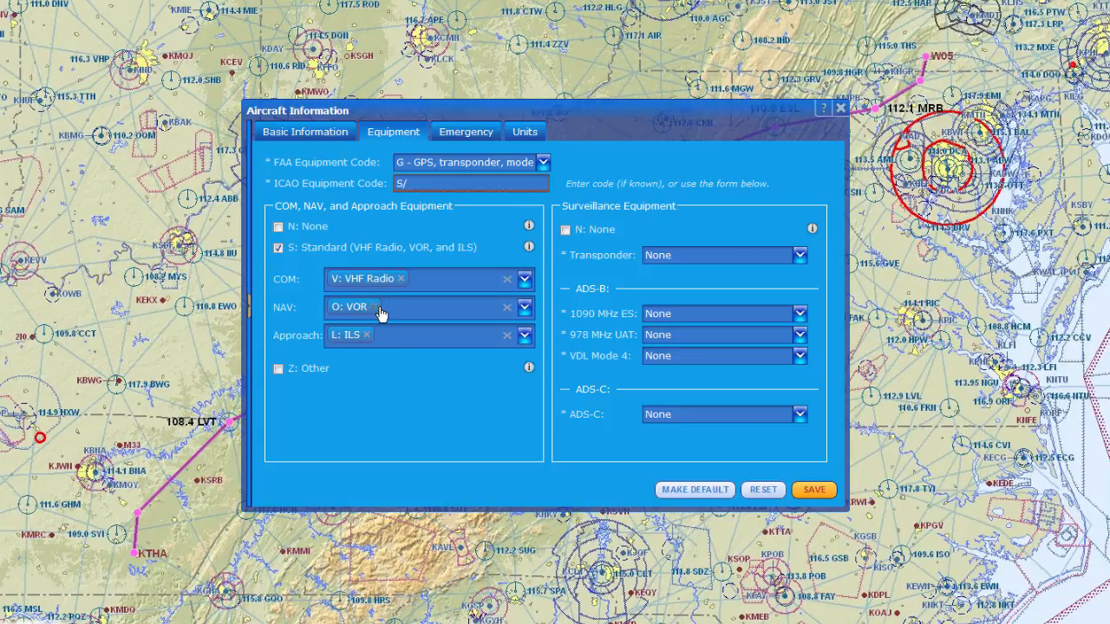
left_click(446, 183)
left_click(524, 311)
left_click(343, 373)
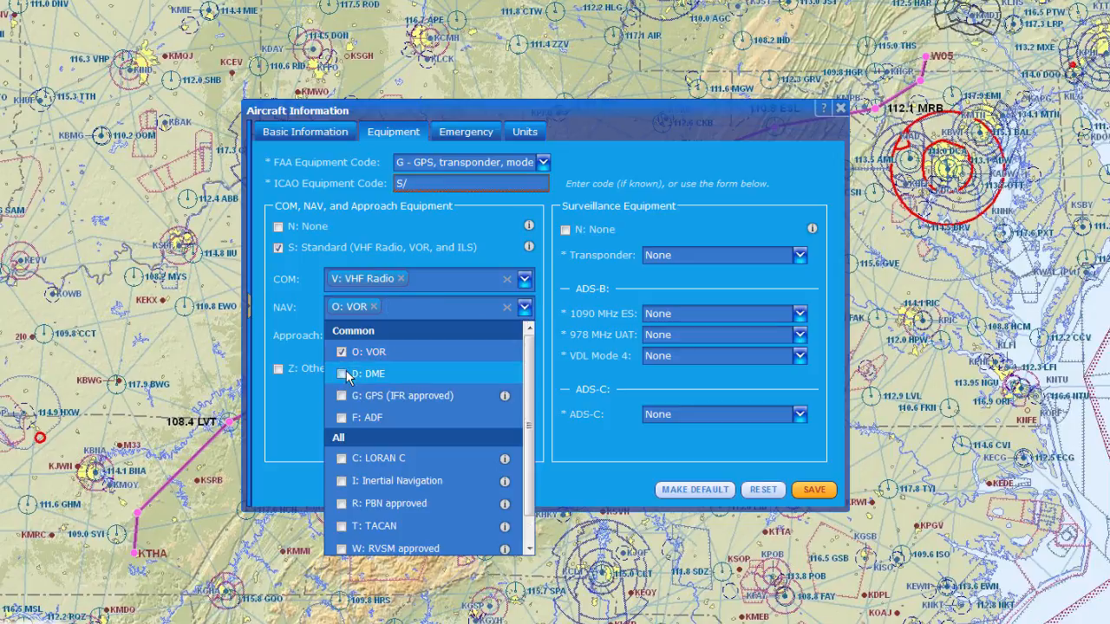
left_click(342, 395)
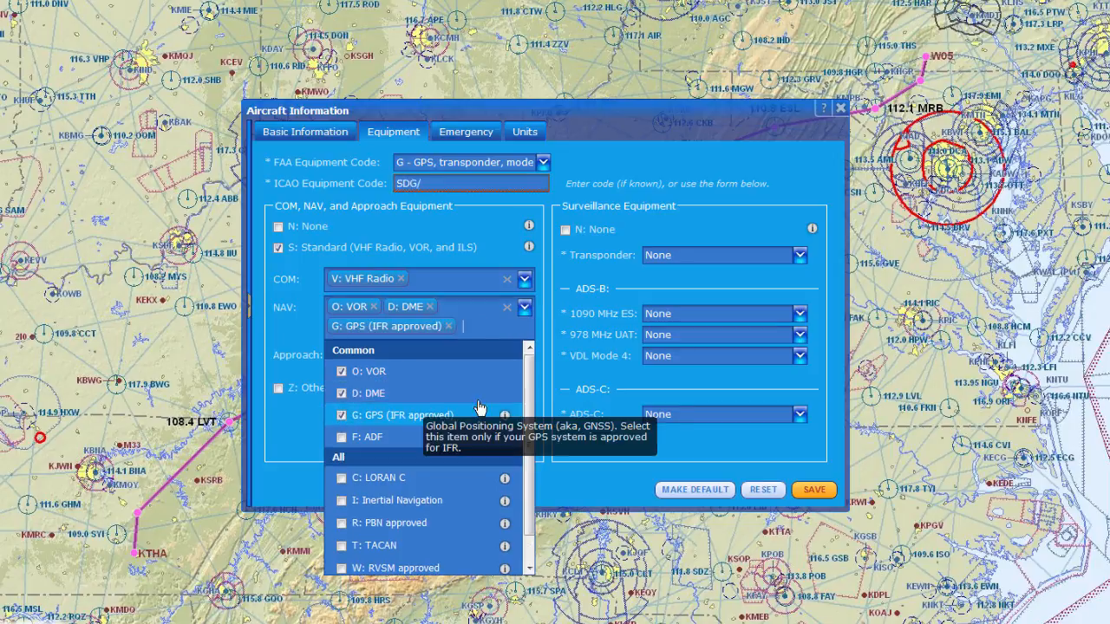
left_click(542, 368)
Step: Add LPV (APV with SBAS) to the aircraft's approach equipment
left_click(524, 358)
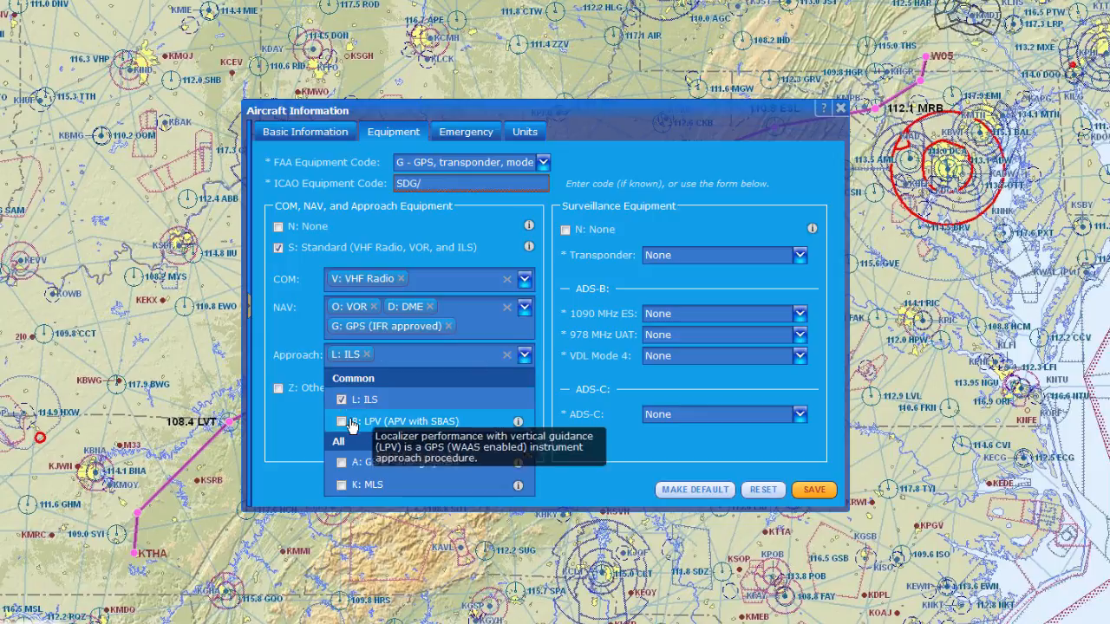
left_click(342, 420)
left_click(543, 376)
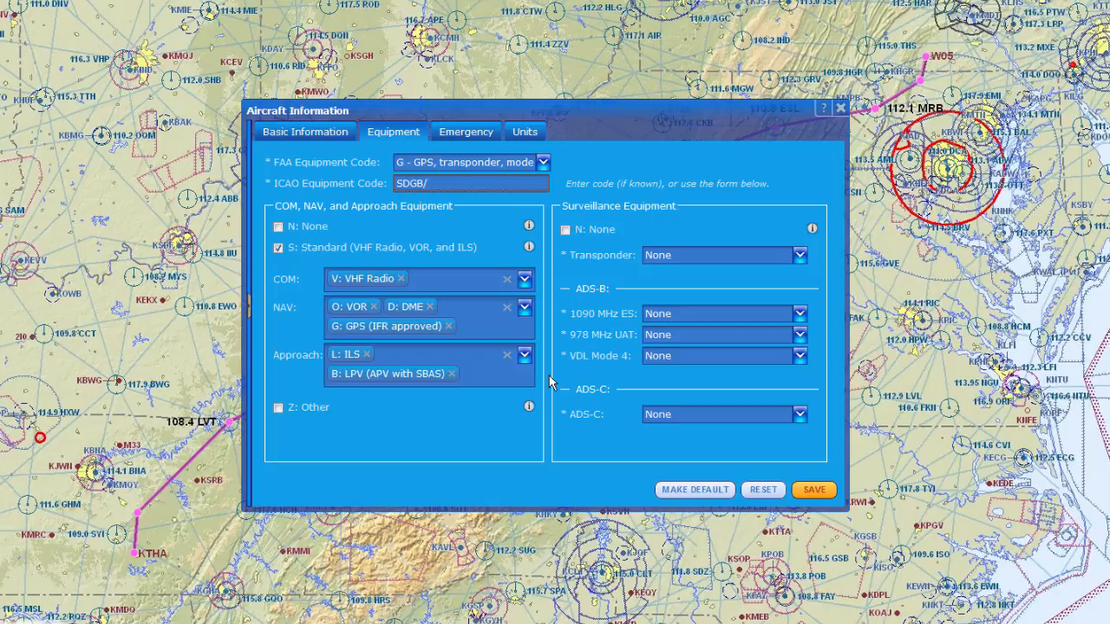
left_click(472, 183)
Step: Look through the full set of COM equipment options and close it without changing the selection
left_click(524, 281)
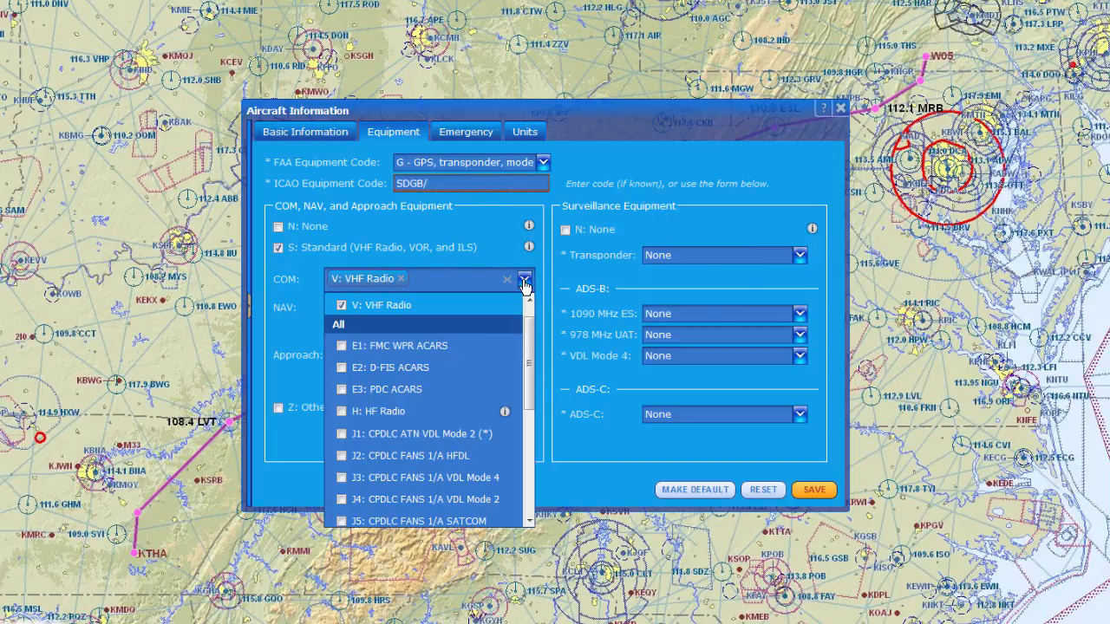
left_click_drag(529, 326, 529, 434)
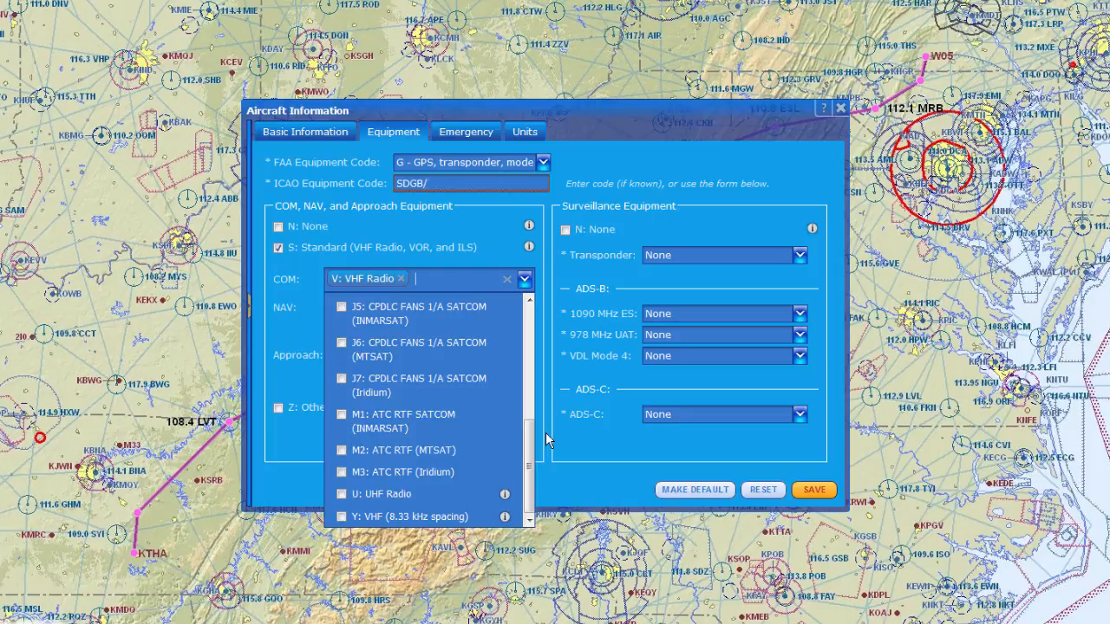
left_click(546, 432)
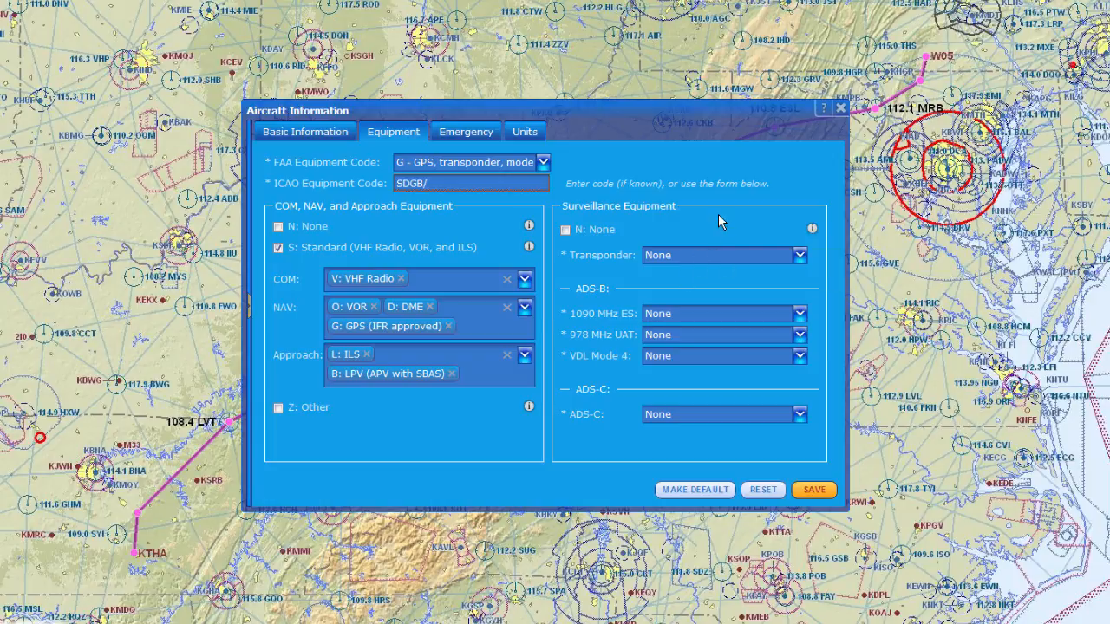
Step: Set the transponder to C: Mode A and Mode C and the 1090 MHz ES option to B1: ADS-B out (1090 MHz)
left_click(706, 255)
left_click(662, 413)
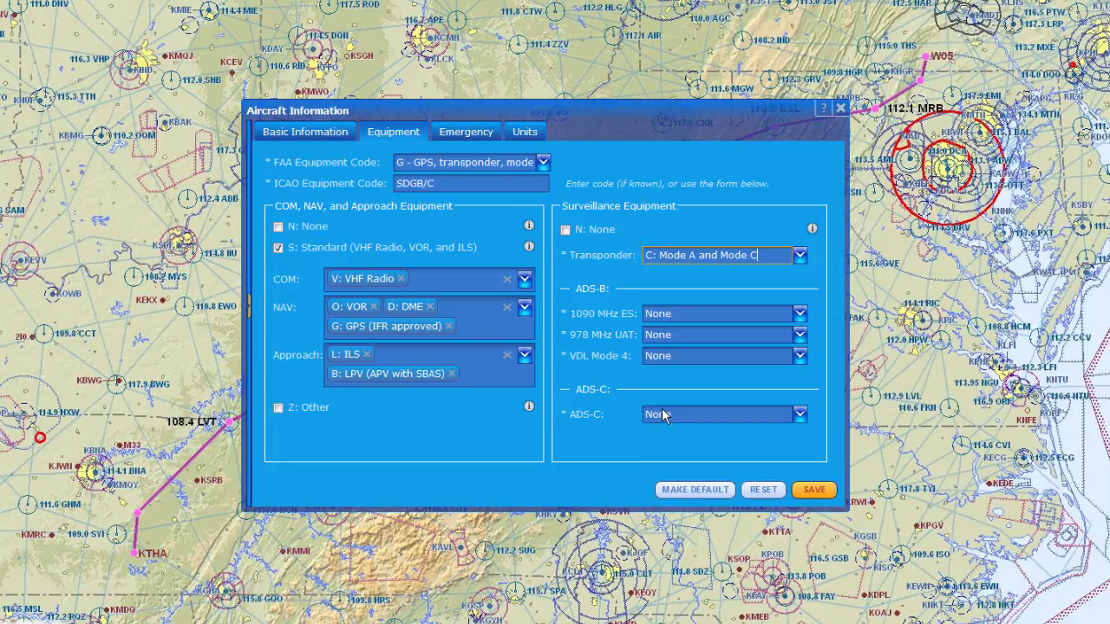
left_click(799, 314)
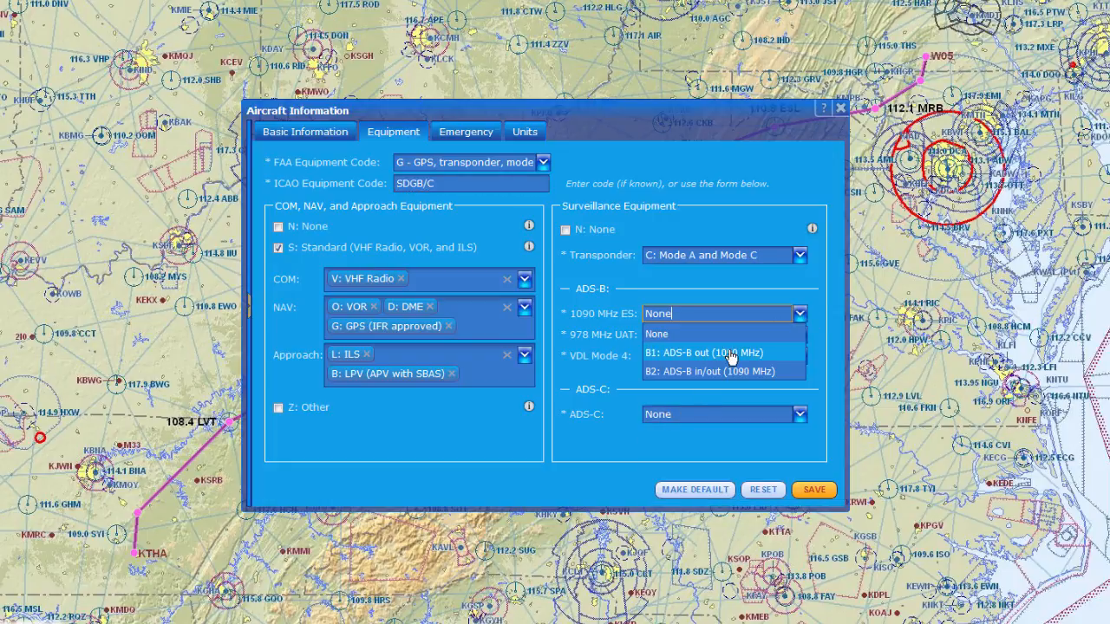
left_click(731, 354)
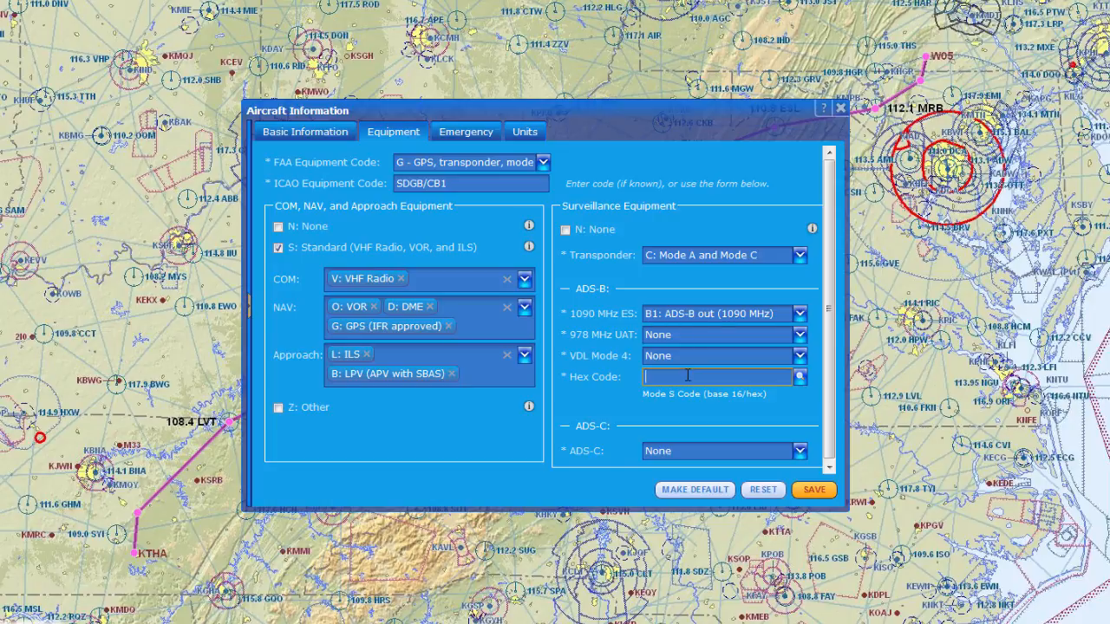
Step: Open the FAA Registry lookup for the required Hex Code and submit an inquiry for N-Number 330ME
left_click(689, 376)
left_click(801, 382)
left_click(801, 379)
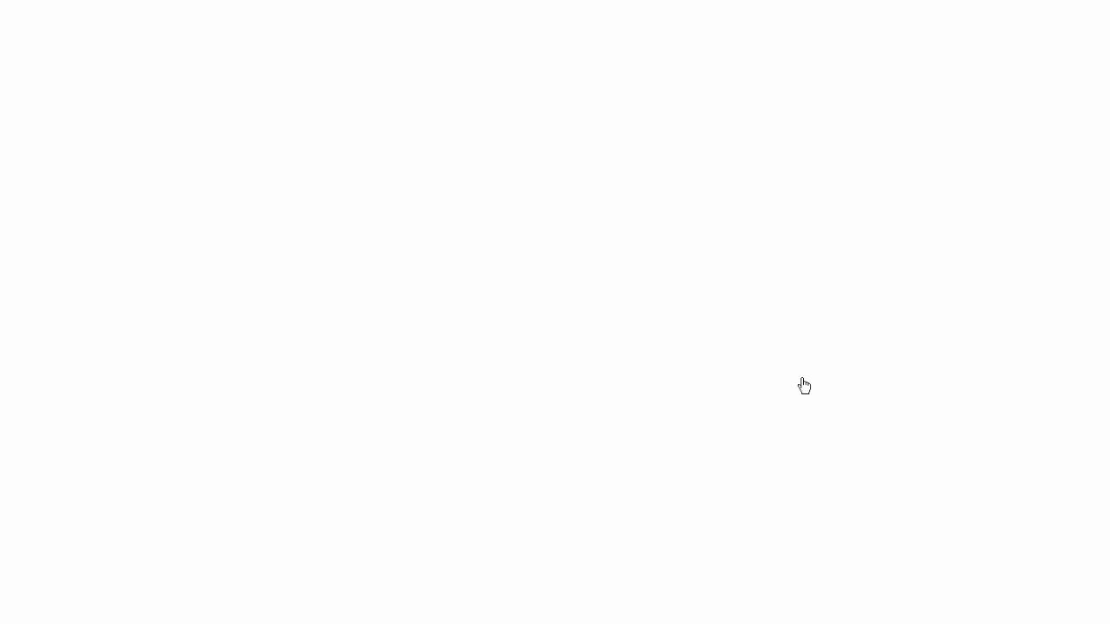
left_click(650, 92)
left_click(652, 92)
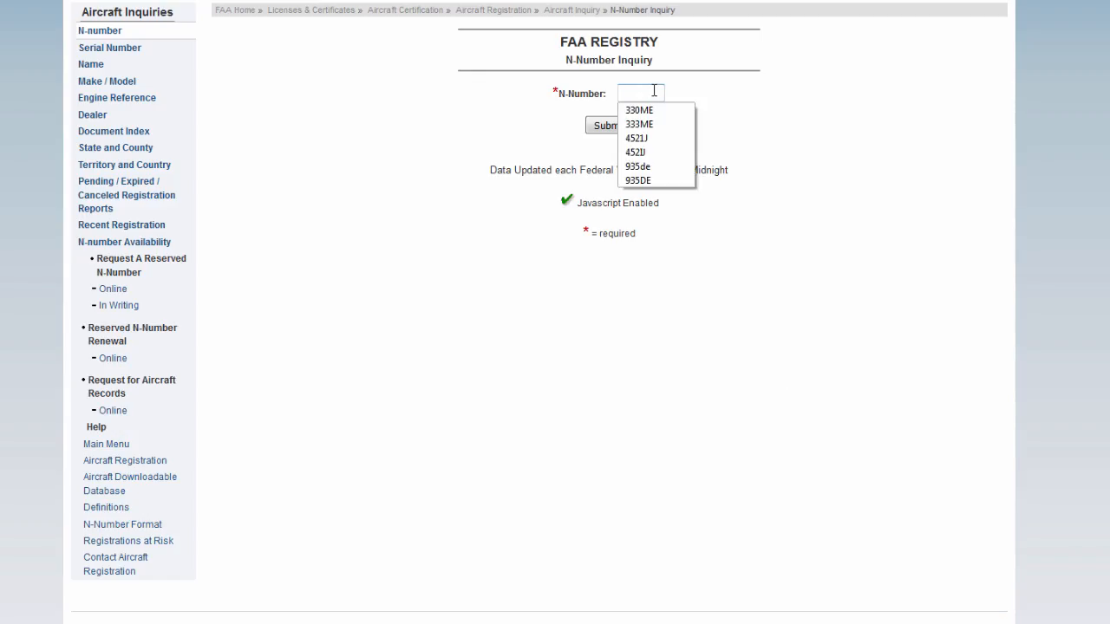
left_click(660, 112)
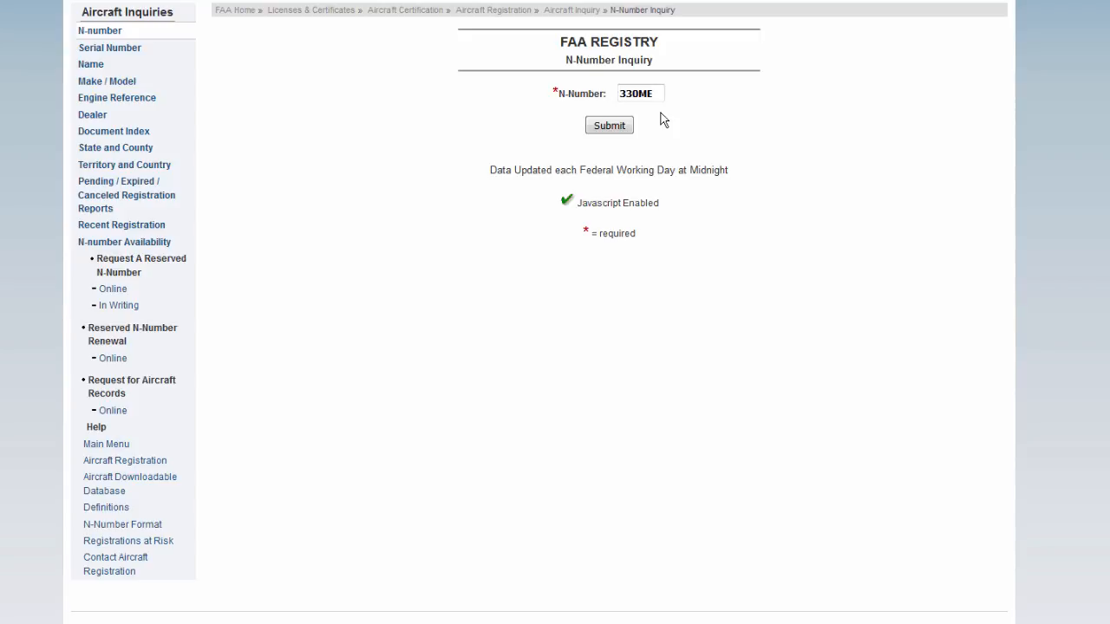
left_click(609, 126)
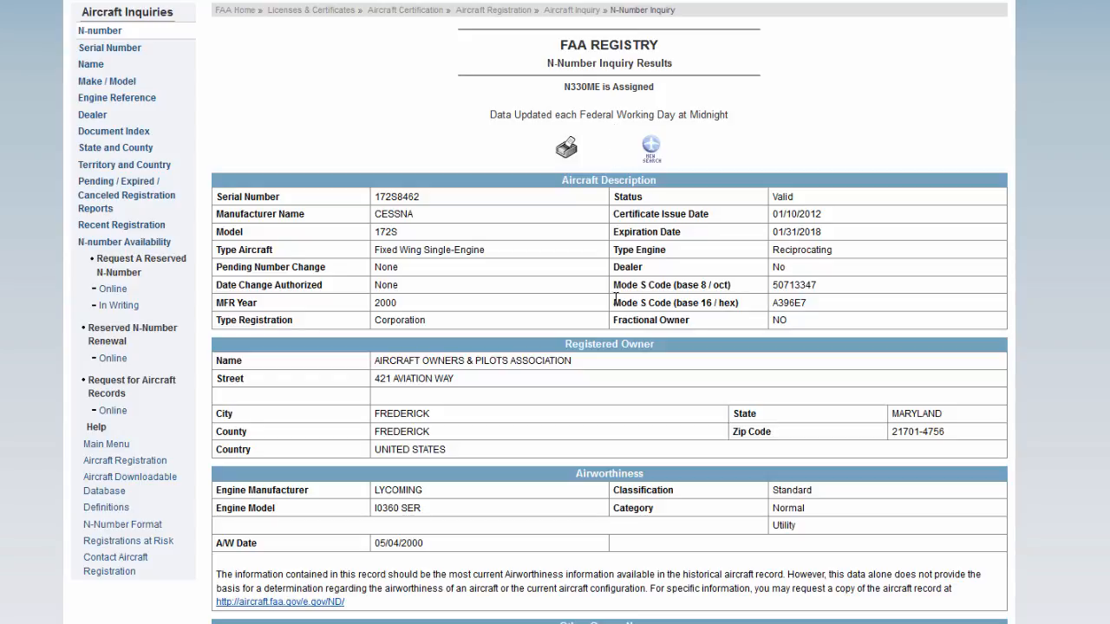
Step: Copy the aircraft's Mode S Code (base 16 / hex) from the registry inquiry results
left_click_drag(613, 303, 734, 302)
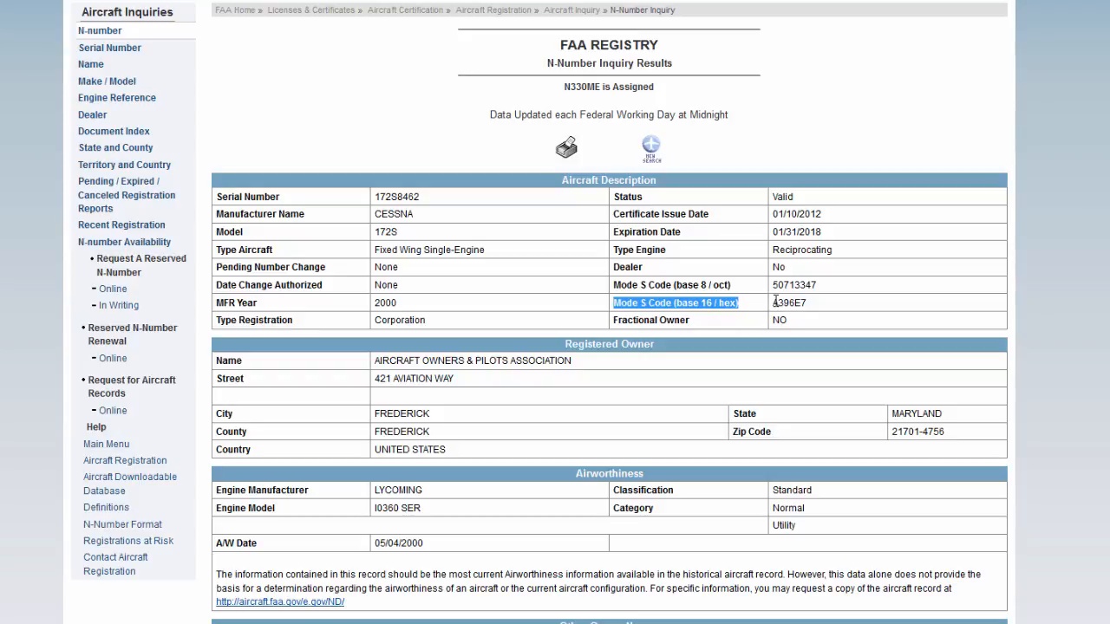
left_click_drag(771, 303, 815, 305)
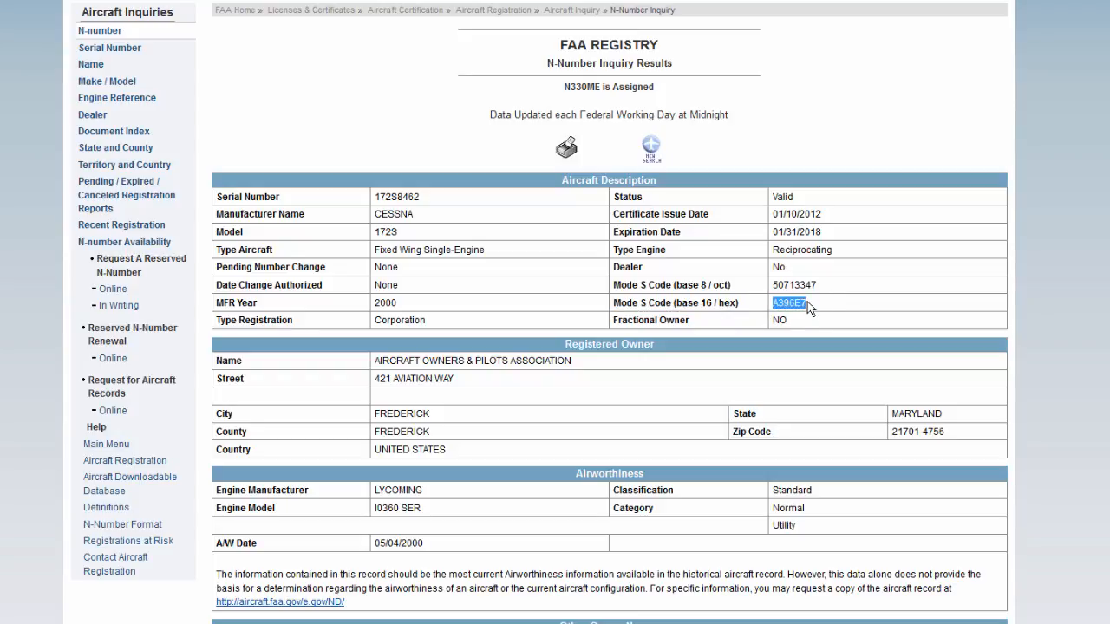
right_click(805, 302)
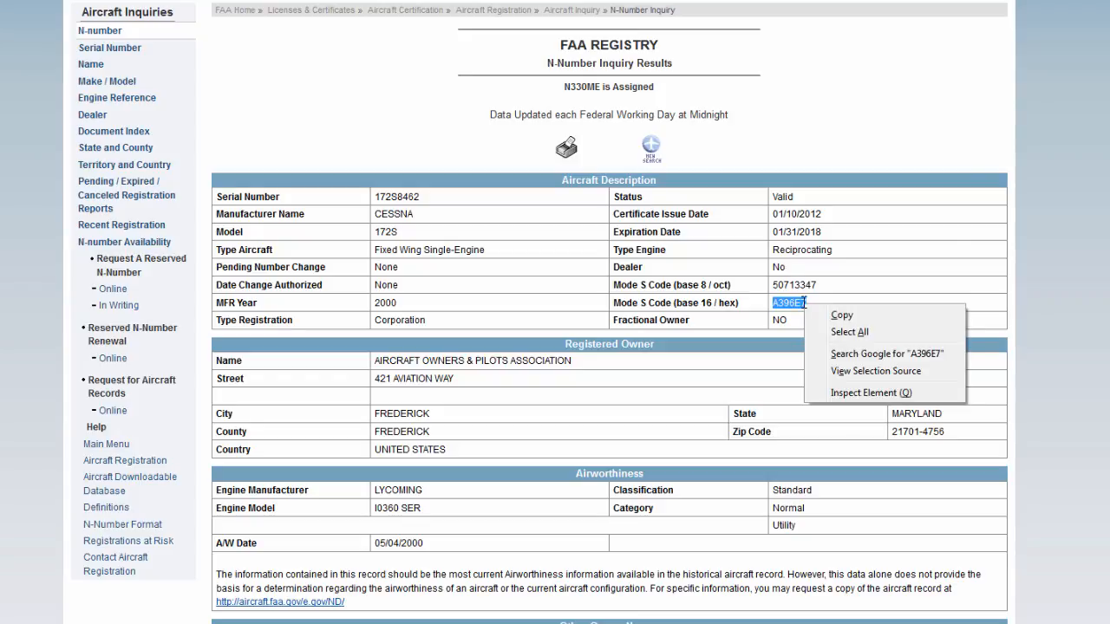
left_click(843, 316)
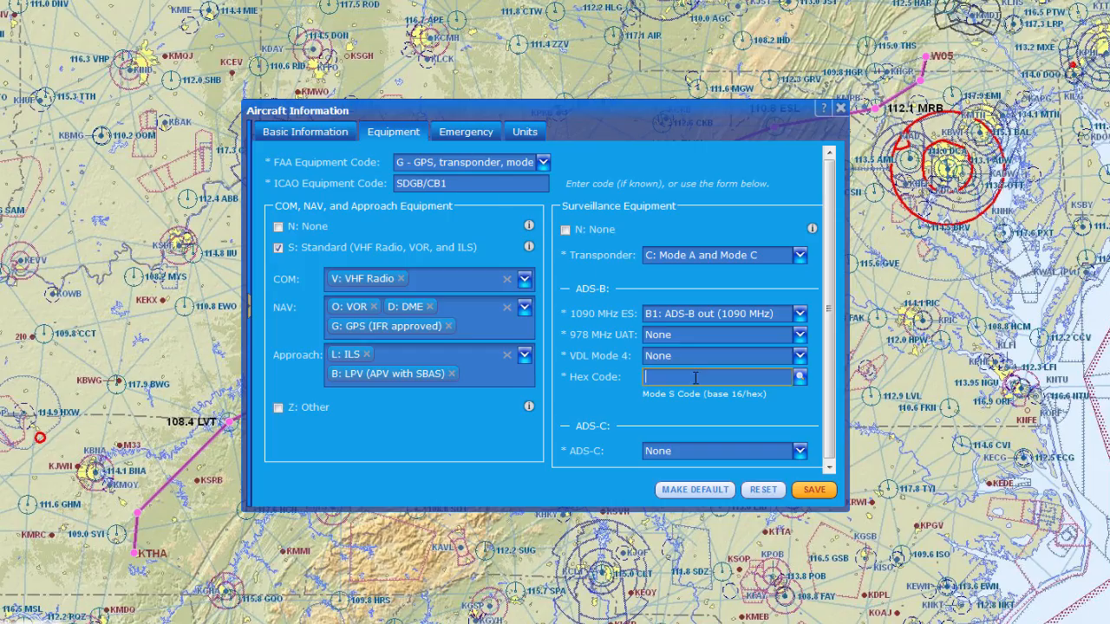
Step: Return to the flight planner, paste the copied Mode S code as the aircraft's Hex Code, and save the equipment settings
right_click(699, 379)
left_click(755, 448)
left_click(815, 492)
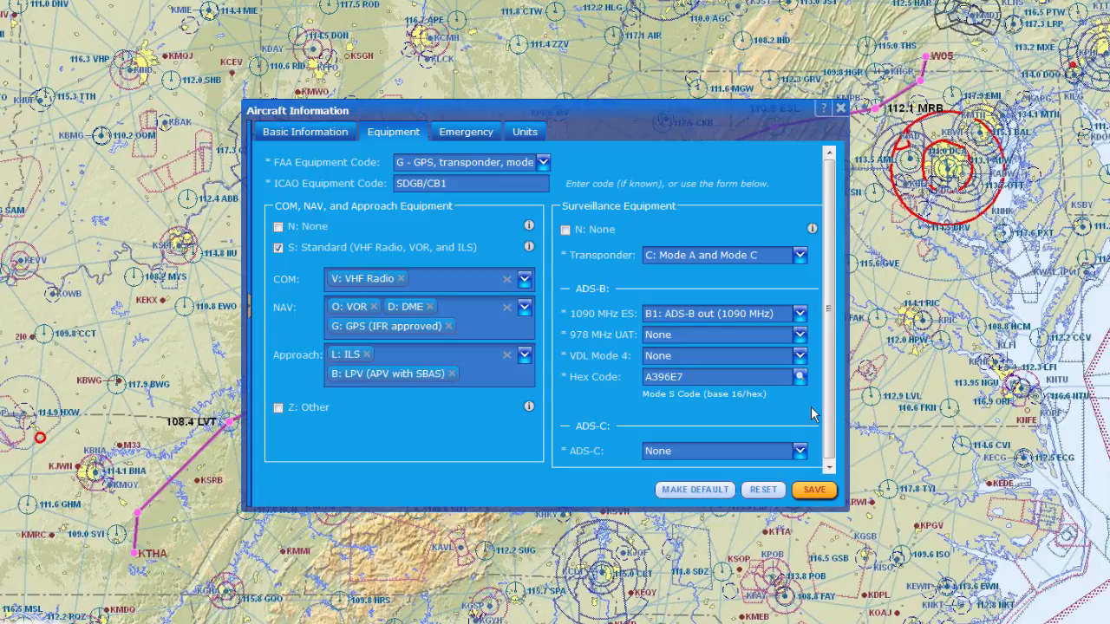
Step: Mark VHF Frequency 121.5 as available in the aircraft's emergency equipment and save the aircraft
left_click(484, 130)
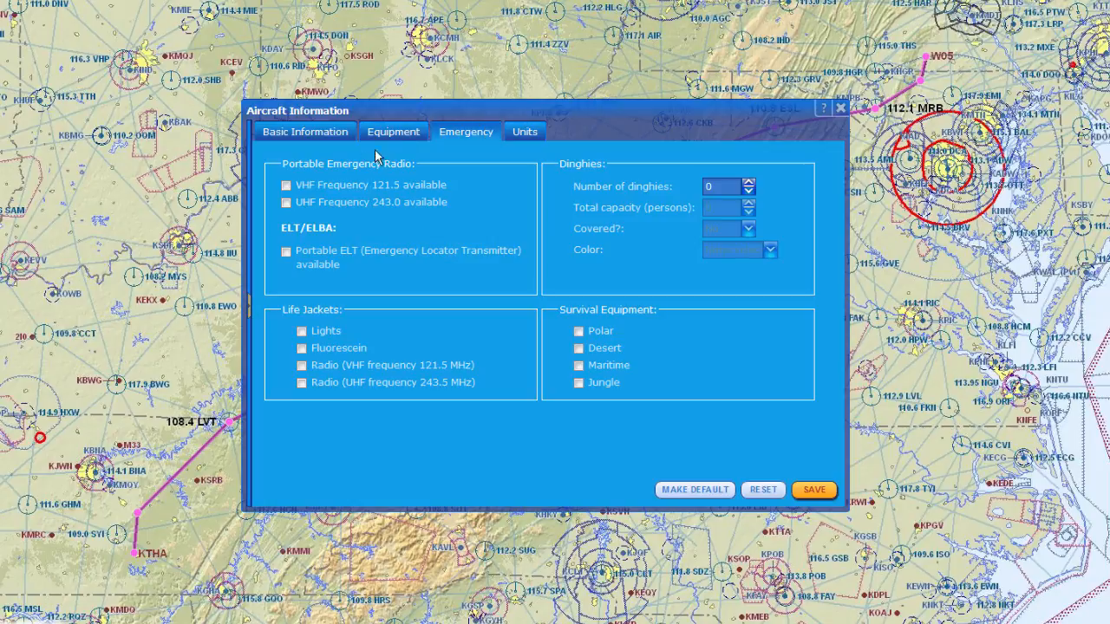
left_click(286, 185)
left_click(813, 491)
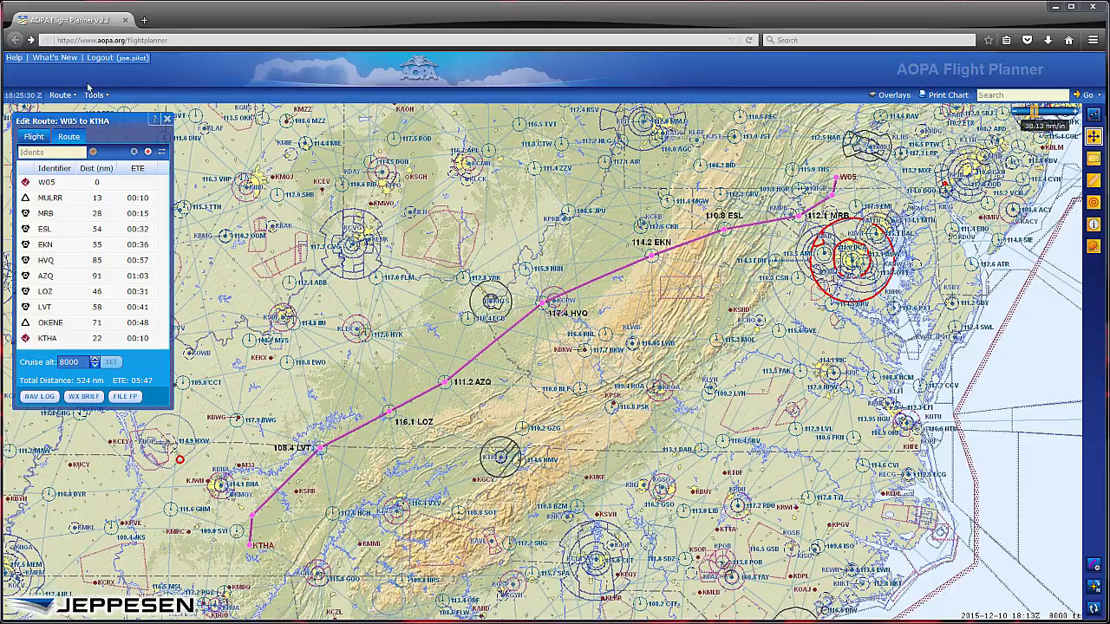
Step: Open the flight plan filing form for the W05 to KTHA route and enlarge its window to show all fields
left_click(61, 94)
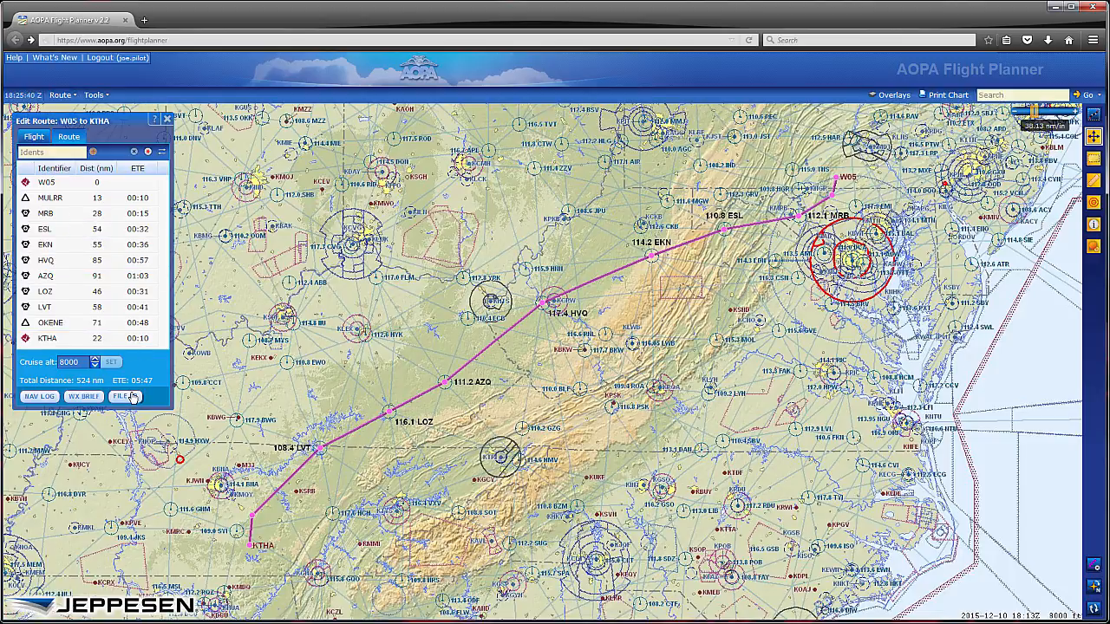
left_click(127, 396)
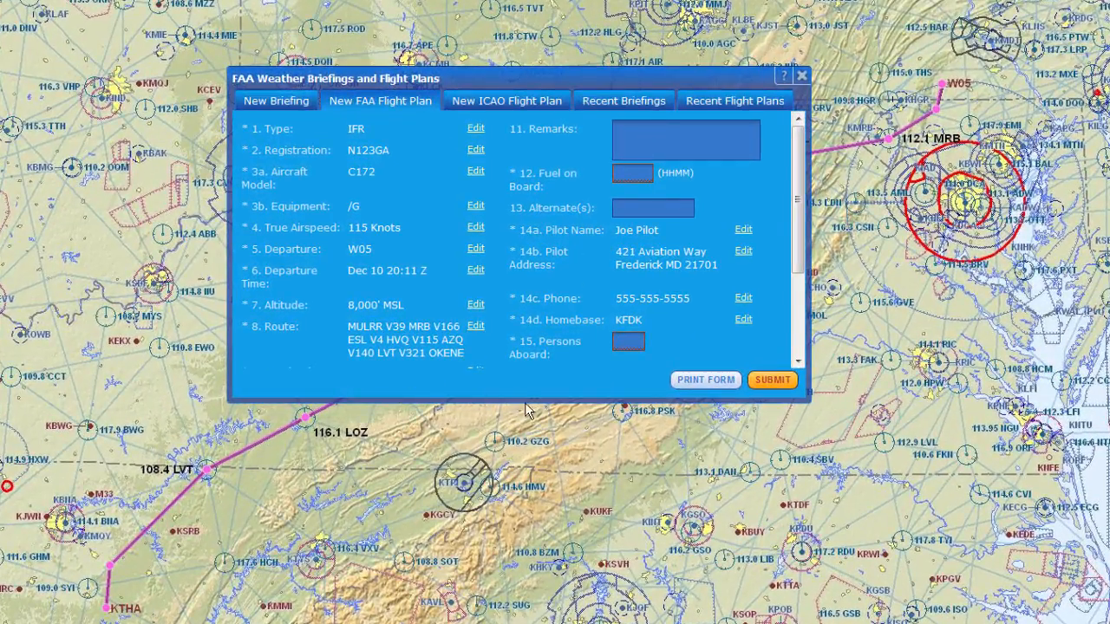
left_click_drag(526, 399, 533, 571)
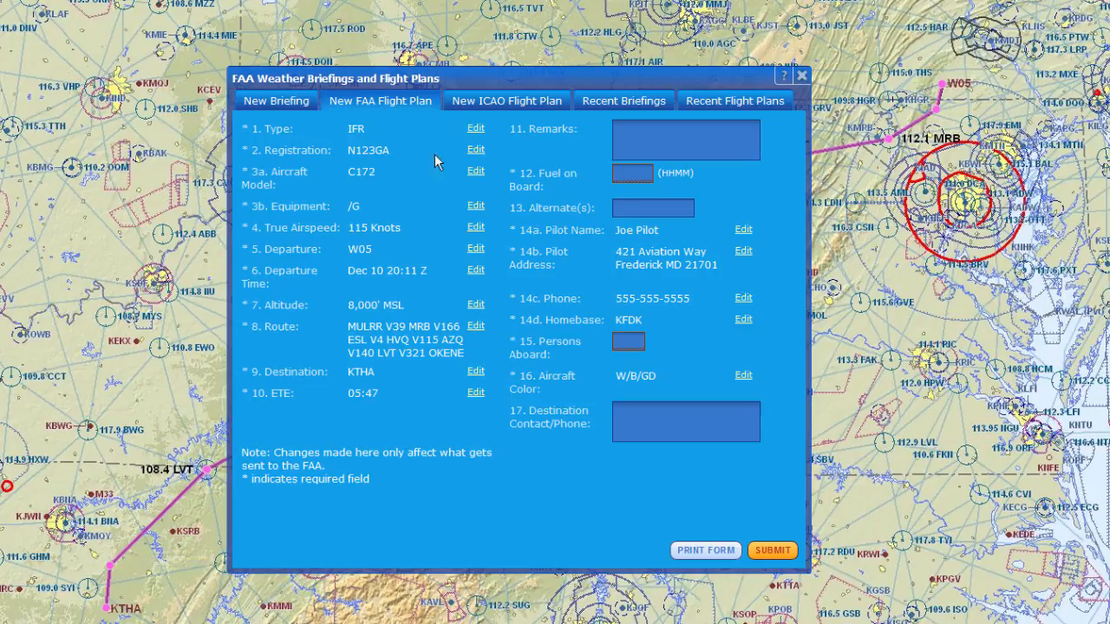
Step: Switch to a new ICAO flight plan and set its endurance to 04:30
left_click(566, 103)
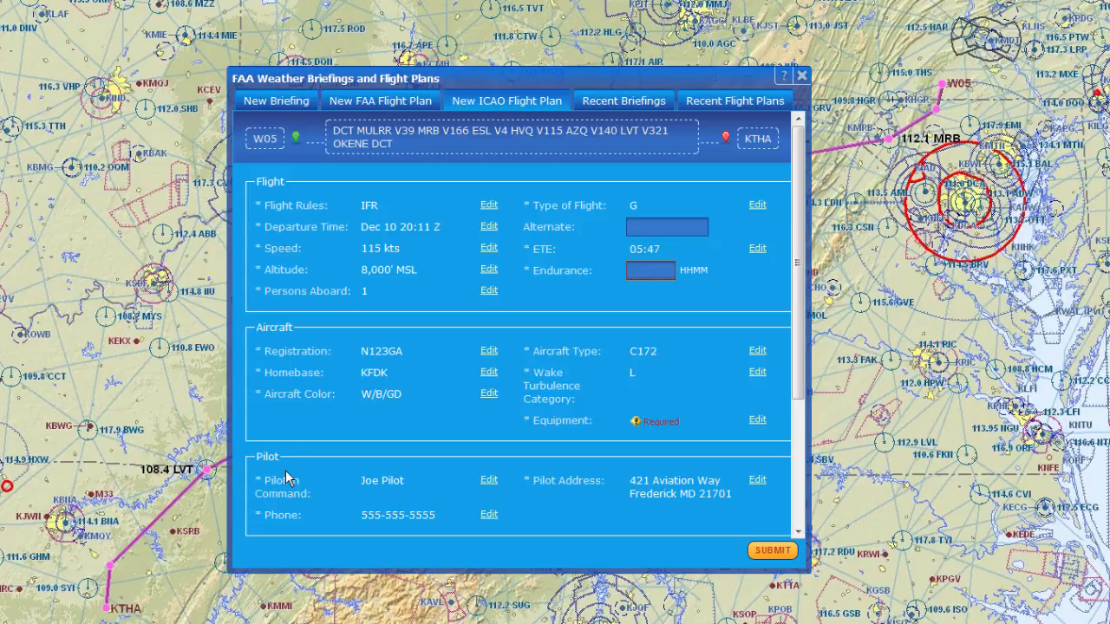
left_click(647, 272)
type("0430")
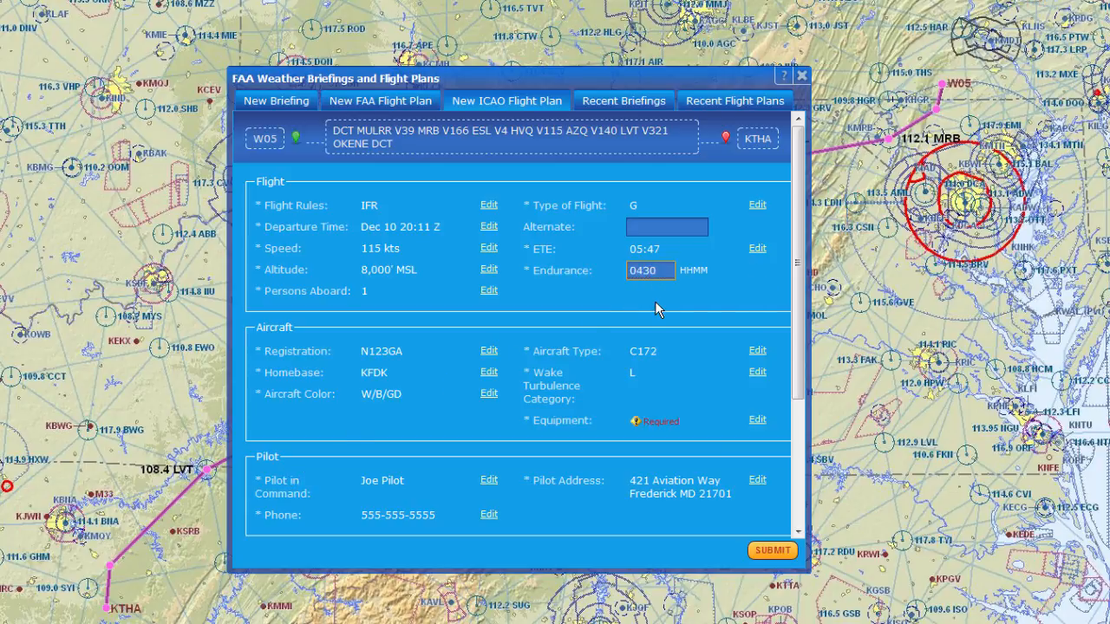
key("Return")
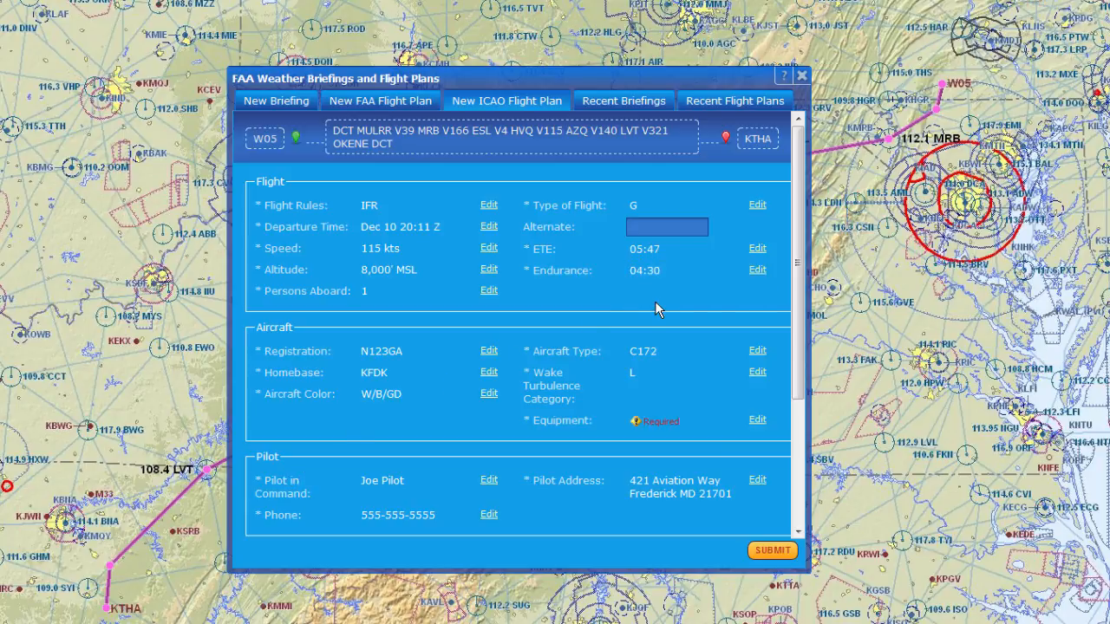
Step: Set the speed in the ICAO flight plan to 120 kts
left_click(489, 248)
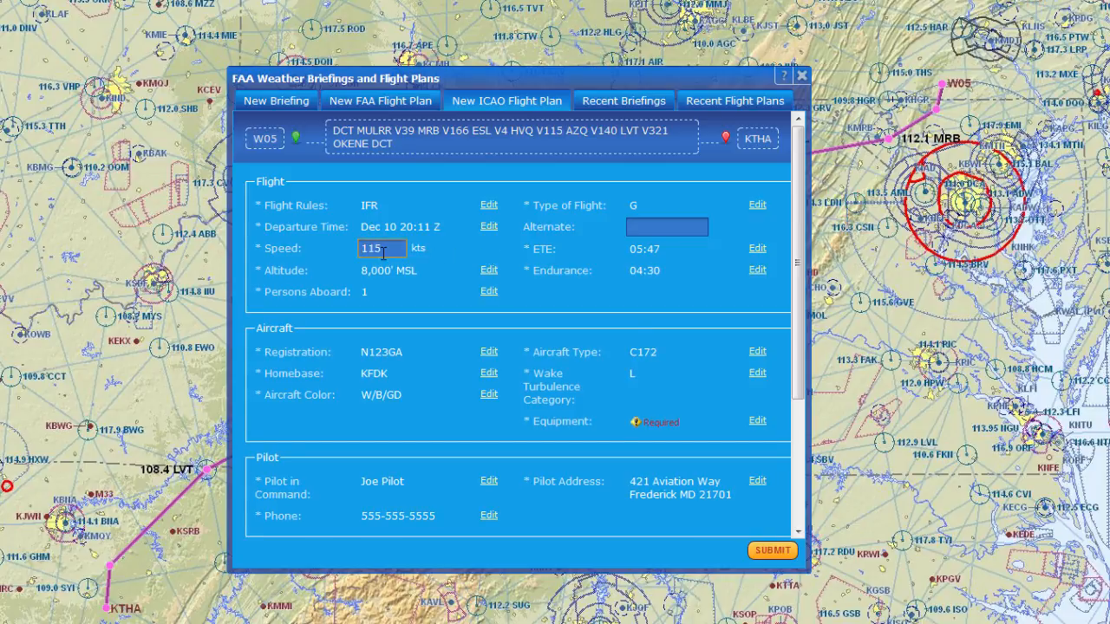
key("BackSpace")
key("BackSpace")
type("20")
key("Return")
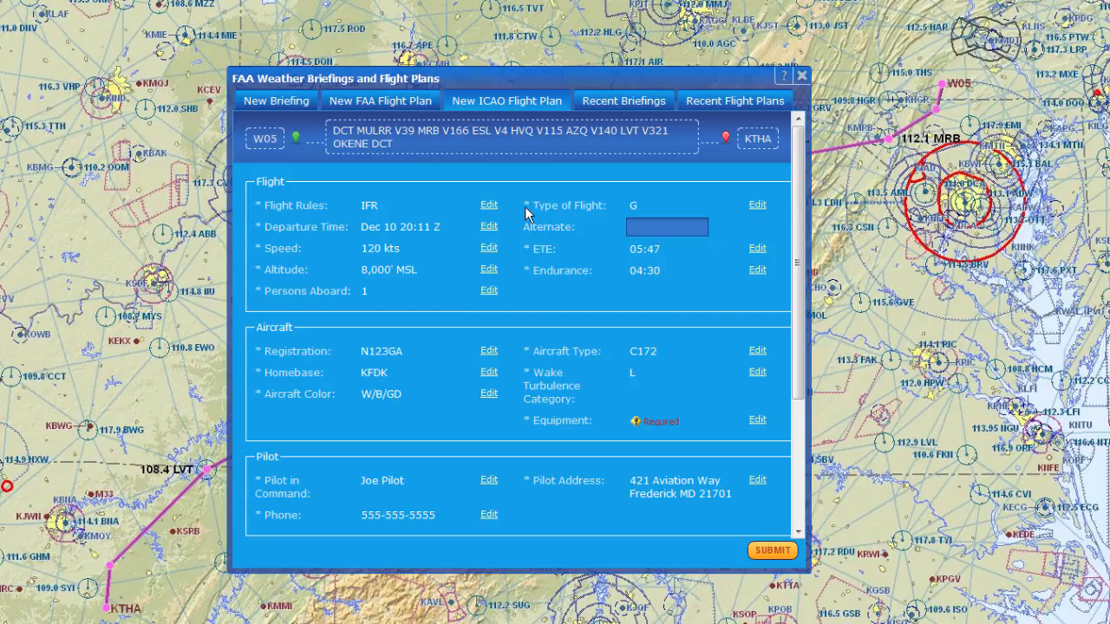
Step: Open the advanced ICAO remark entry from the flight plan's Remarks section
left_click_drag(800, 253, 804, 382)
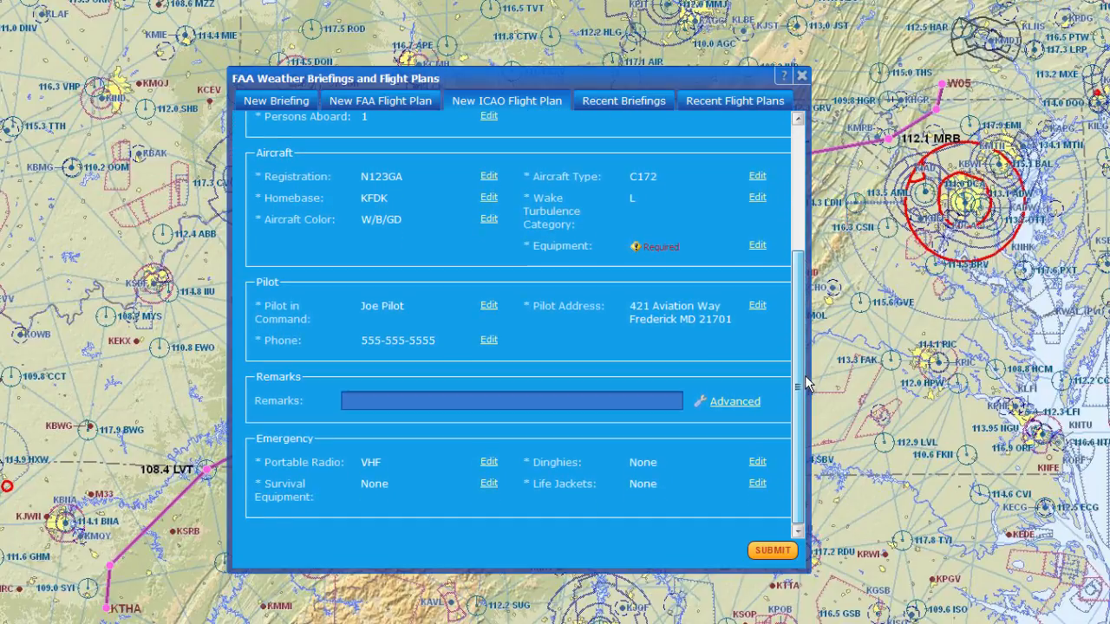
left_click(578, 404)
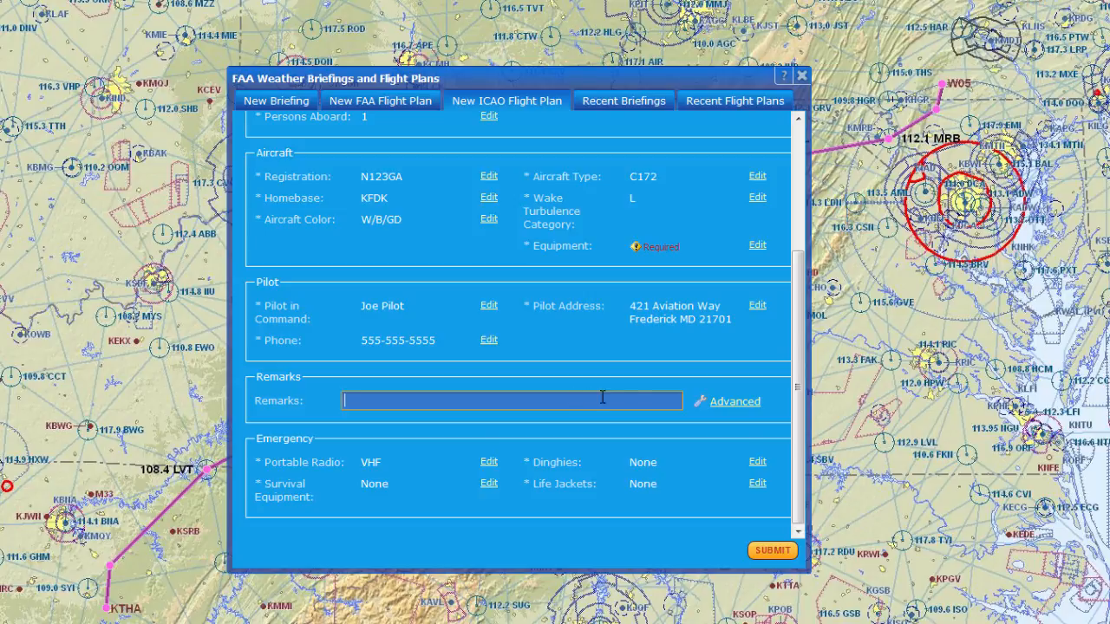
left_click(738, 408)
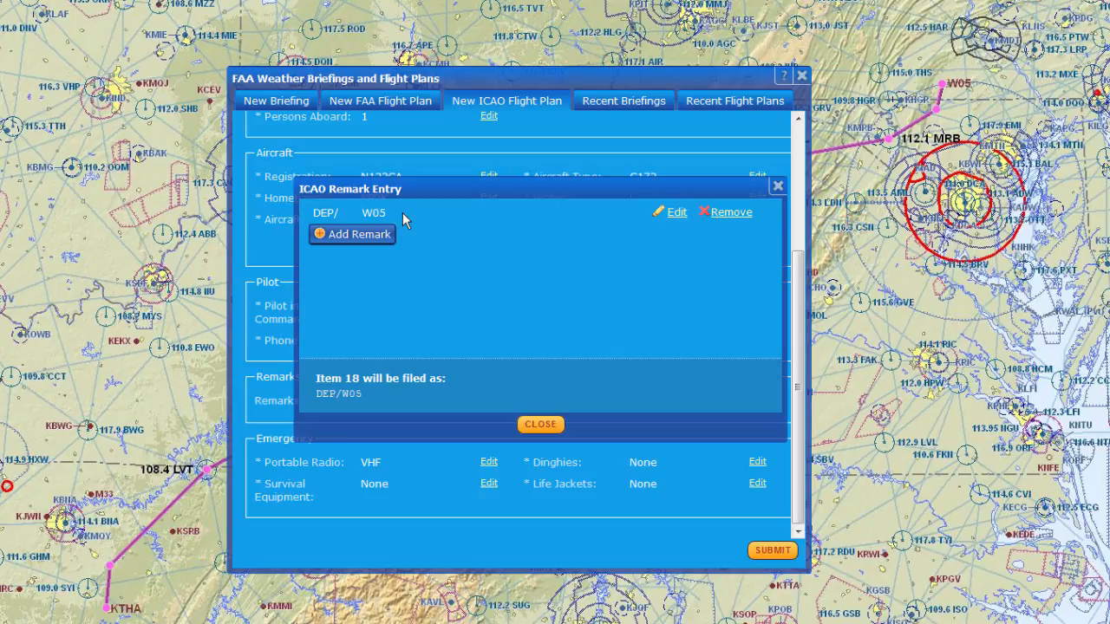
Step: Examine the DEP/, DEST/ and ALTN/ type descriptions for a new remark, discard that remark and close the remark entry
left_click(359, 237)
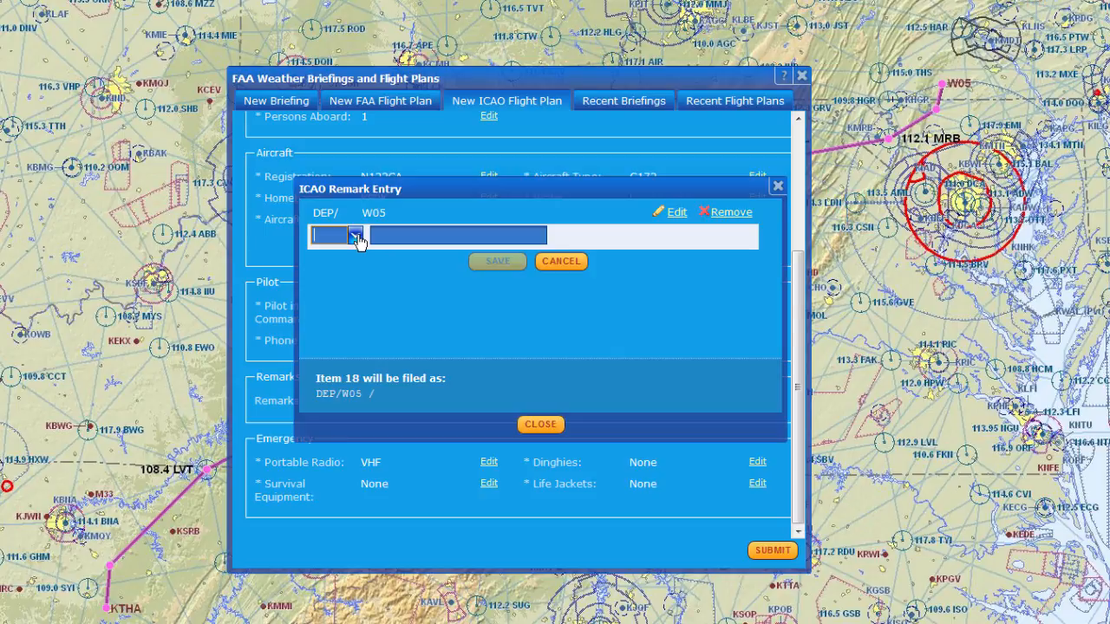
left_click(357, 238)
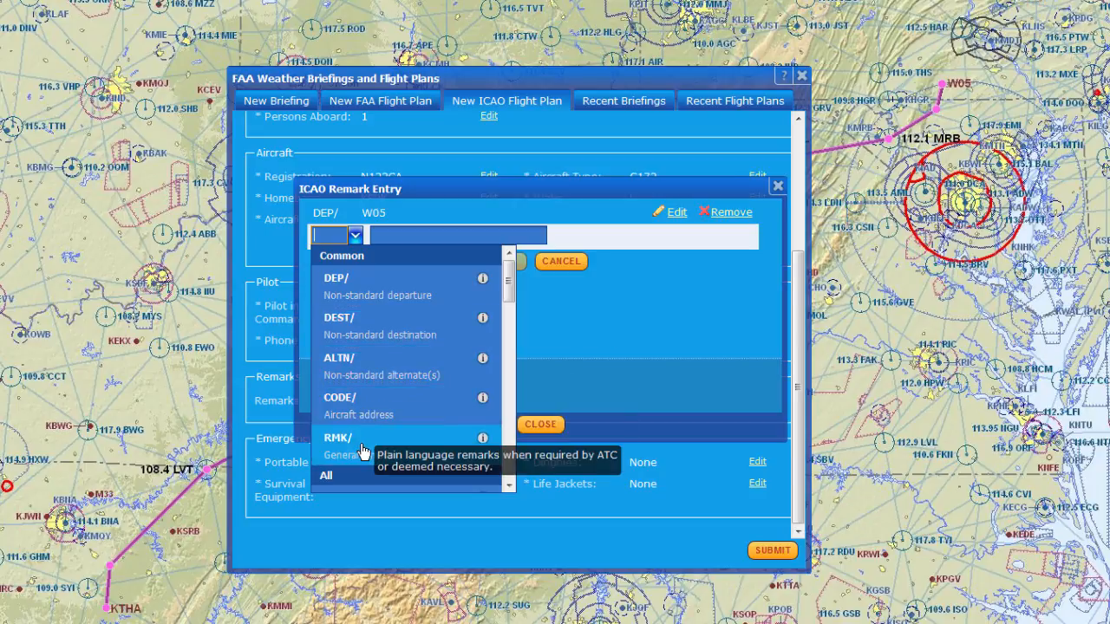
mouse_move(482, 281)
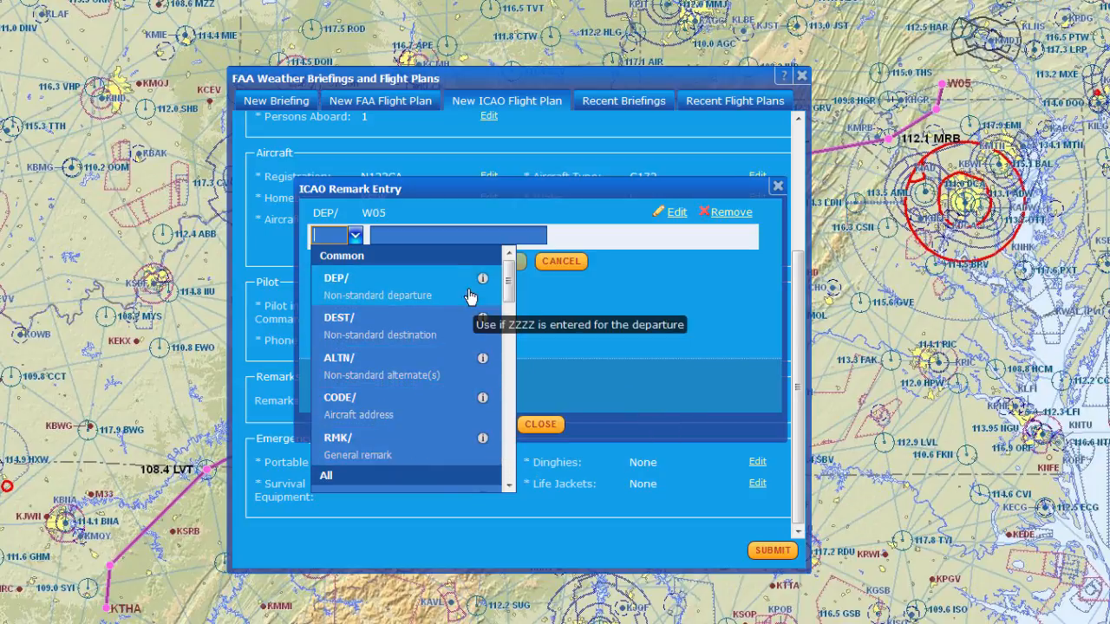
mouse_move(482, 322)
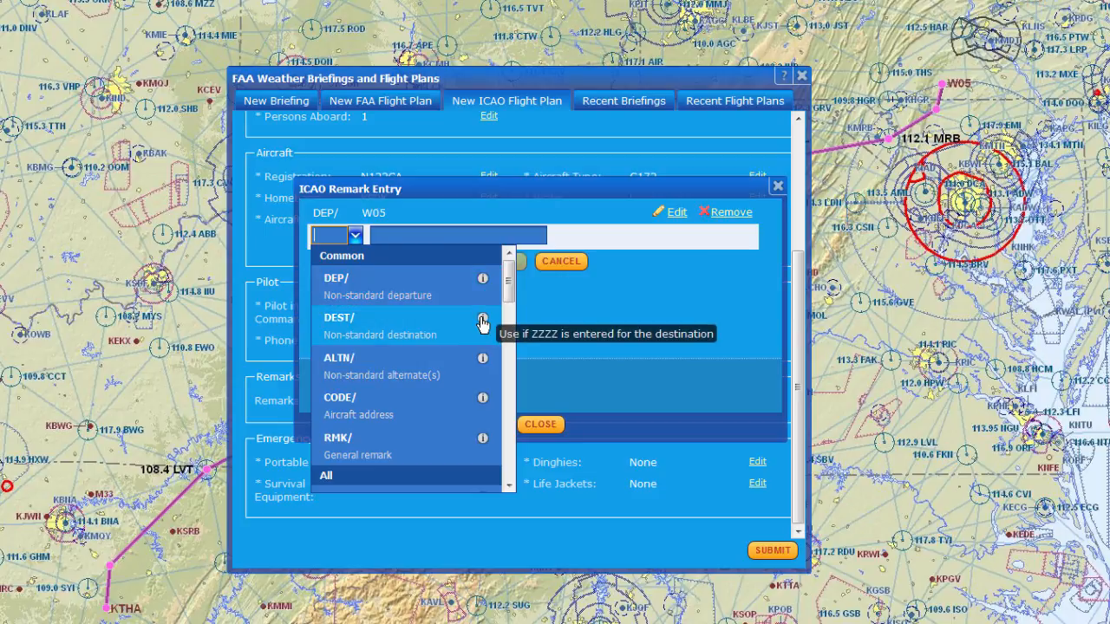
mouse_move(484, 363)
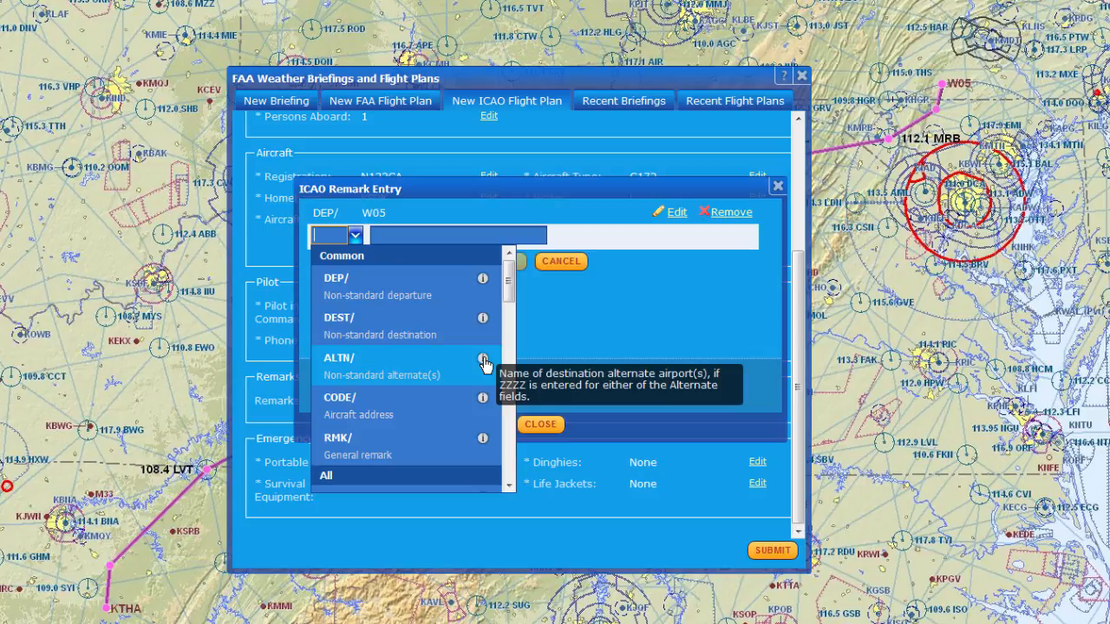
left_click(599, 288)
left_click(569, 276)
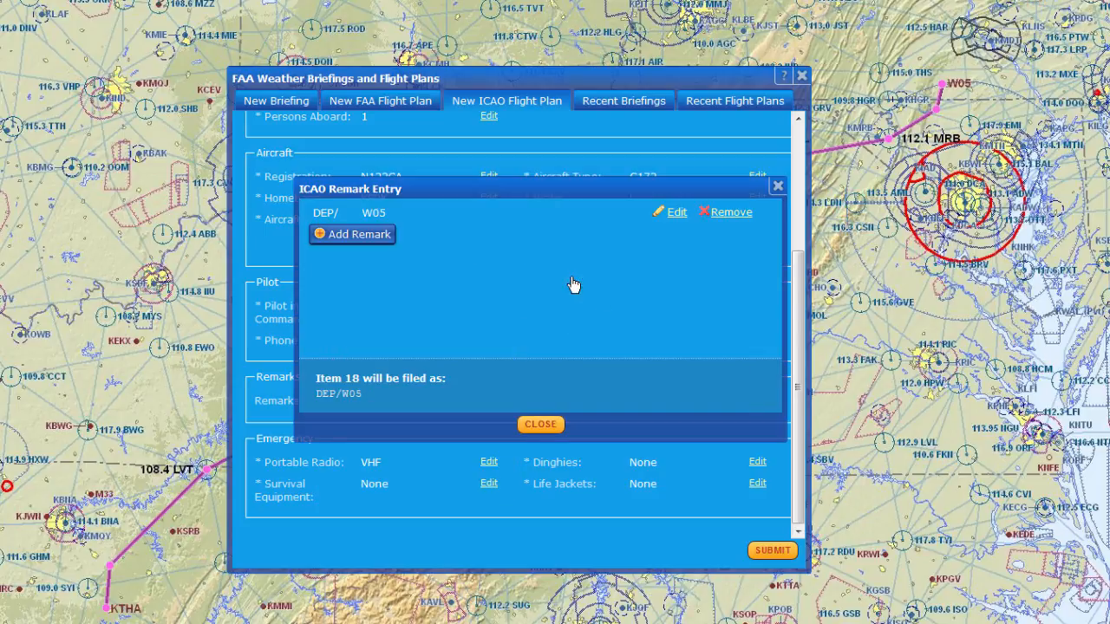
left_click(540, 424)
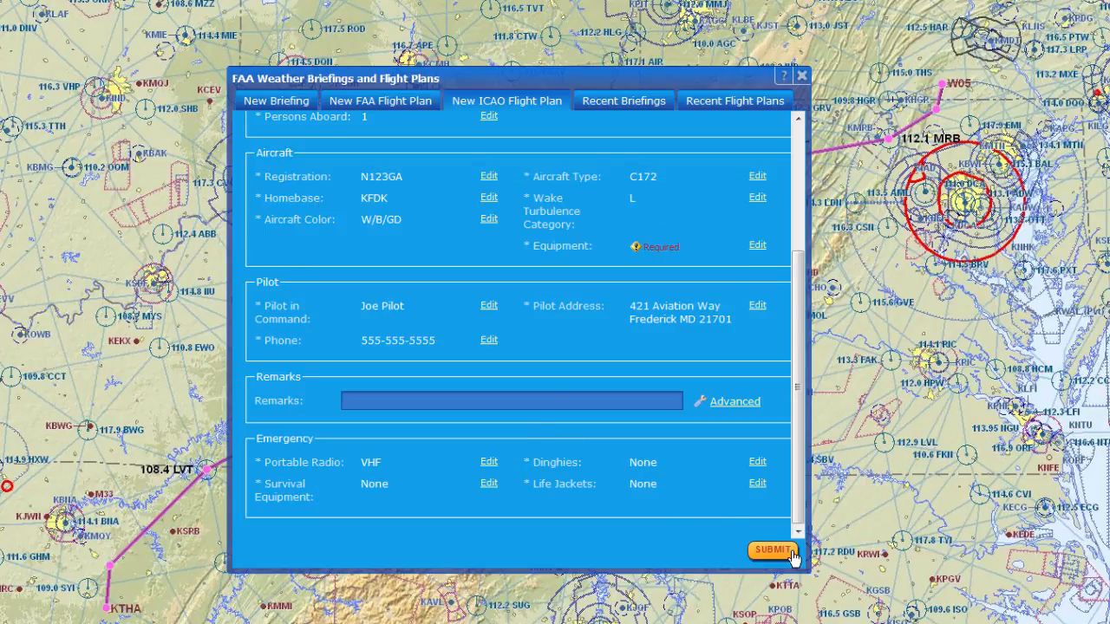